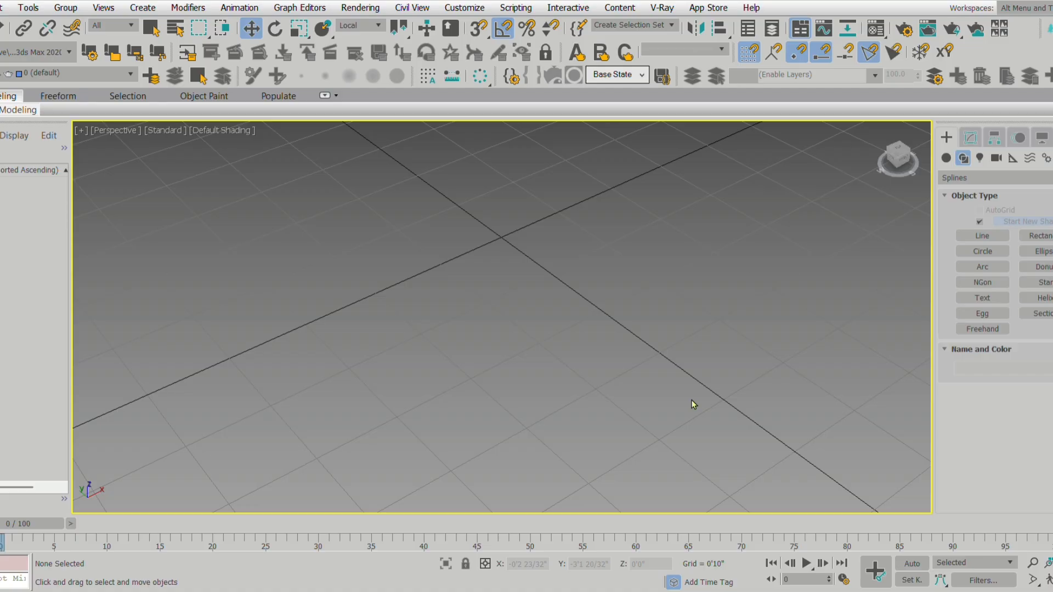
Create a flat box primitive on the grid, about 9 29/32" long, 1'2 4/32" wide and 11/32" high.
middle_click_drag(656, 395, 631, 357, "alt")
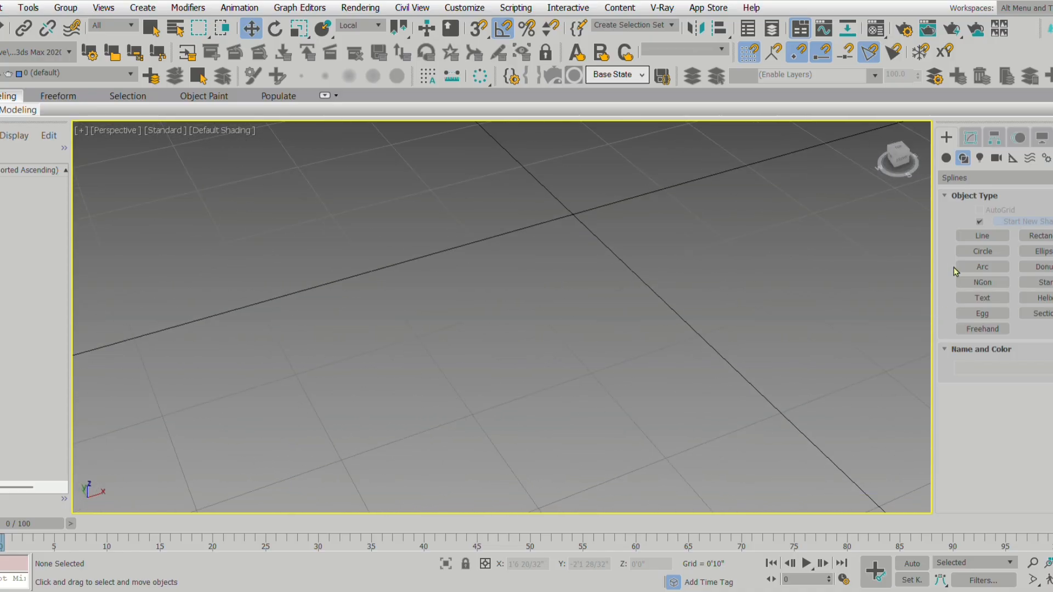
left_click(947, 159)
left_click(982, 224)
middle_click_drag(482, 303, 517, 287, "alt")
left_click_drag(323, 258, 757, 309)
left_click(753, 299)
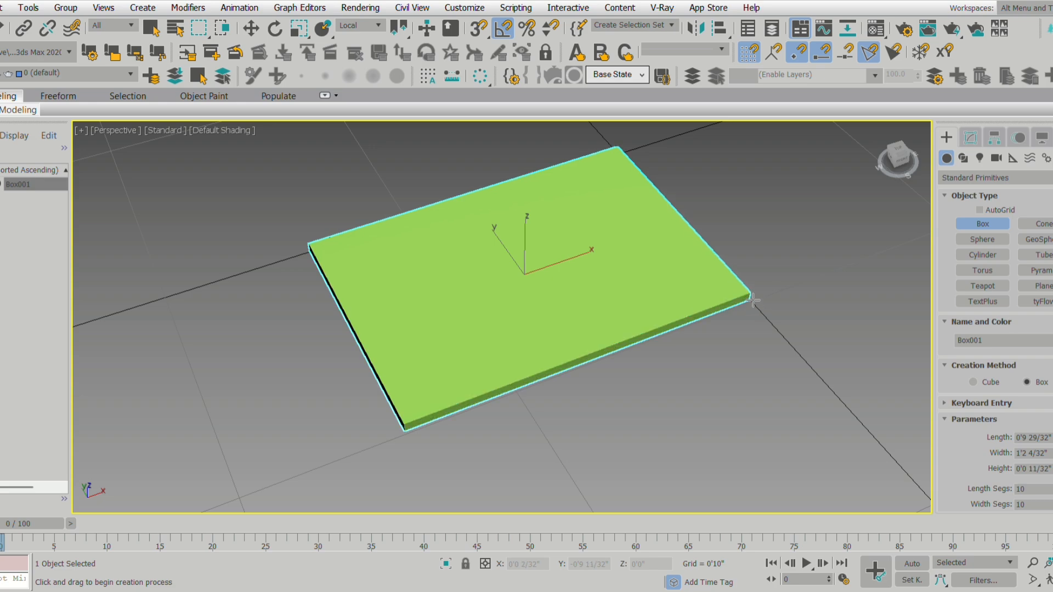
key("w")
Set the box's length to 0'10", its width to 1'0" and its height to 1'0".
middle_click_drag(673, 302, 688, 335, "alt")
left_click(970, 139)
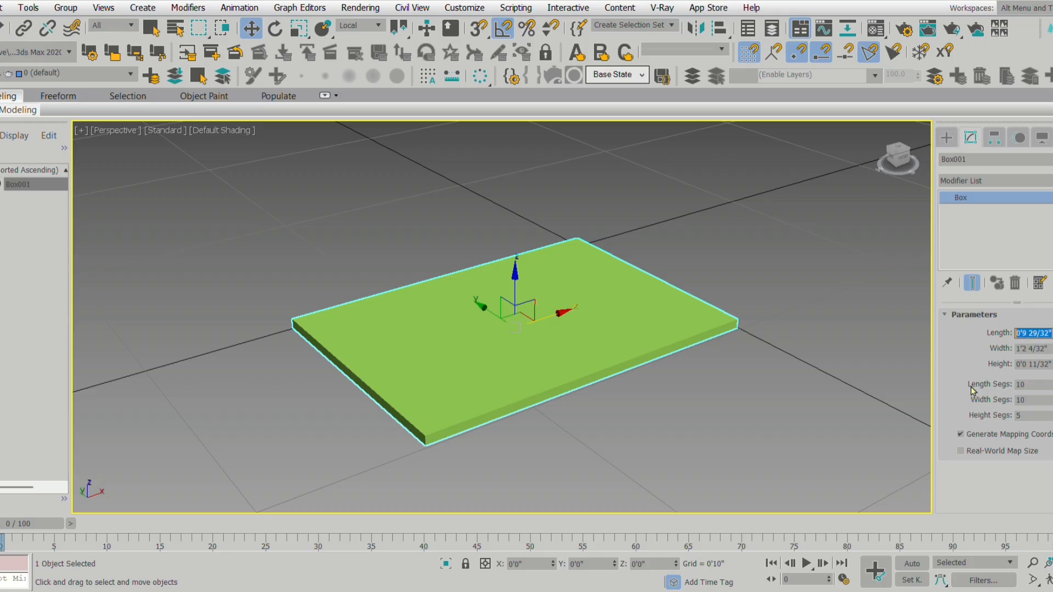
key("Return")
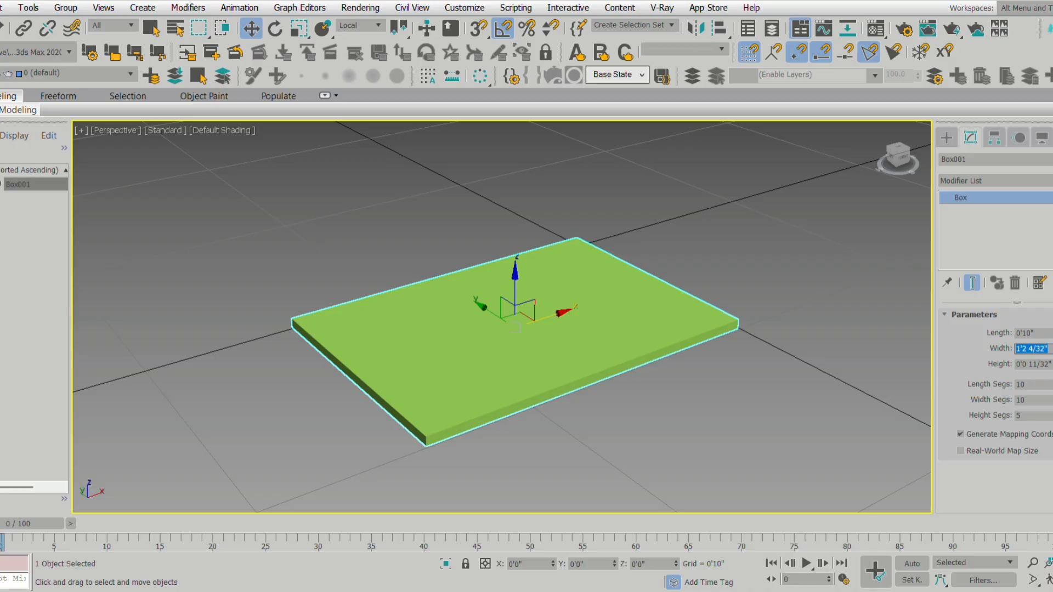
key("Return")
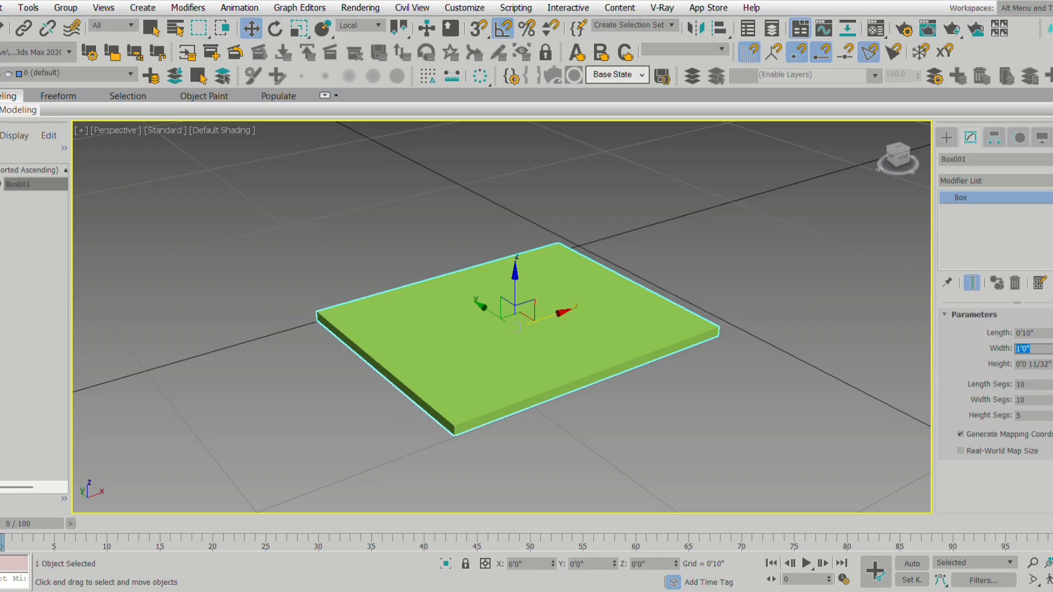
middle_click_drag(452, 437, 486, 465, "alt")
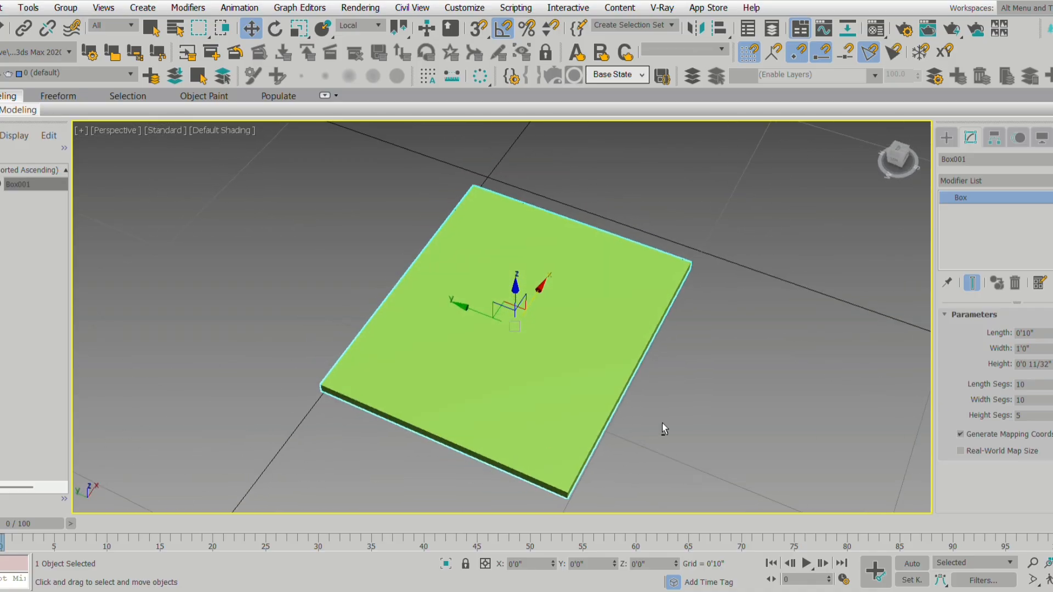
middle_click_drag(664, 429, 656, 387, "alt")
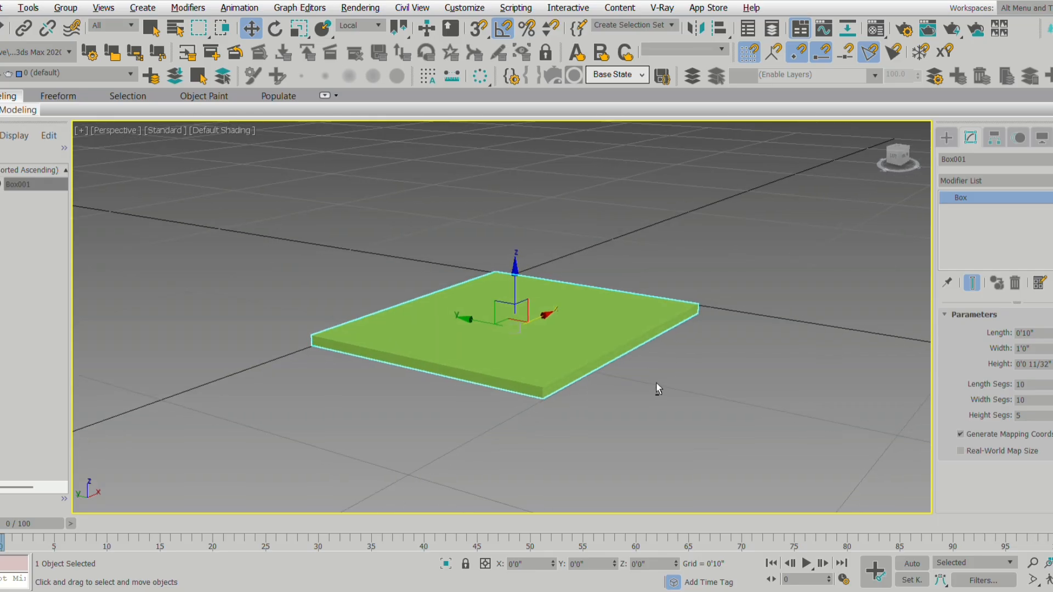
scroll(848, 371, "down", 5)
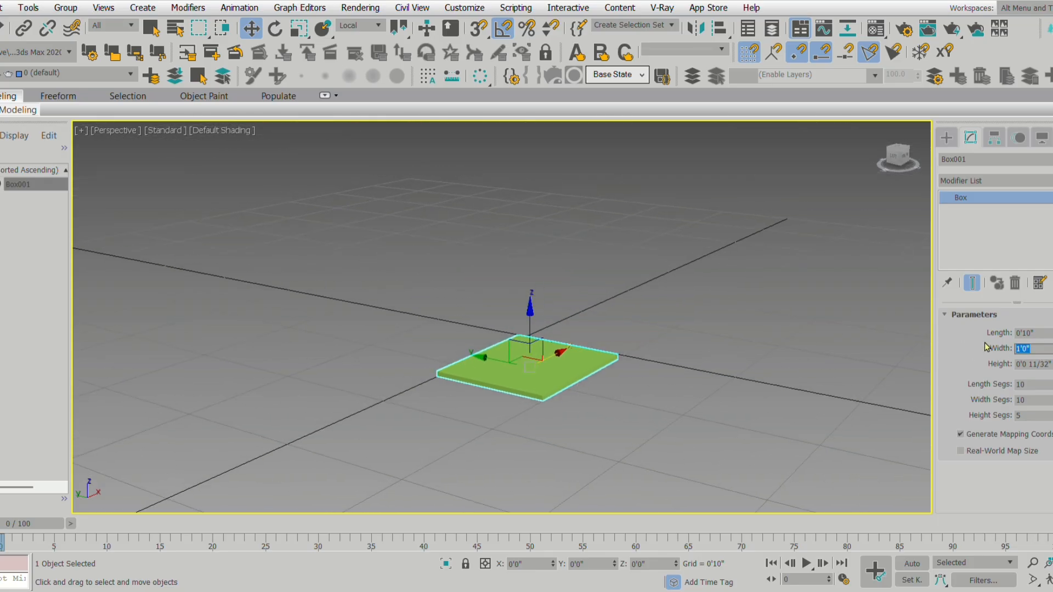
key("Return")
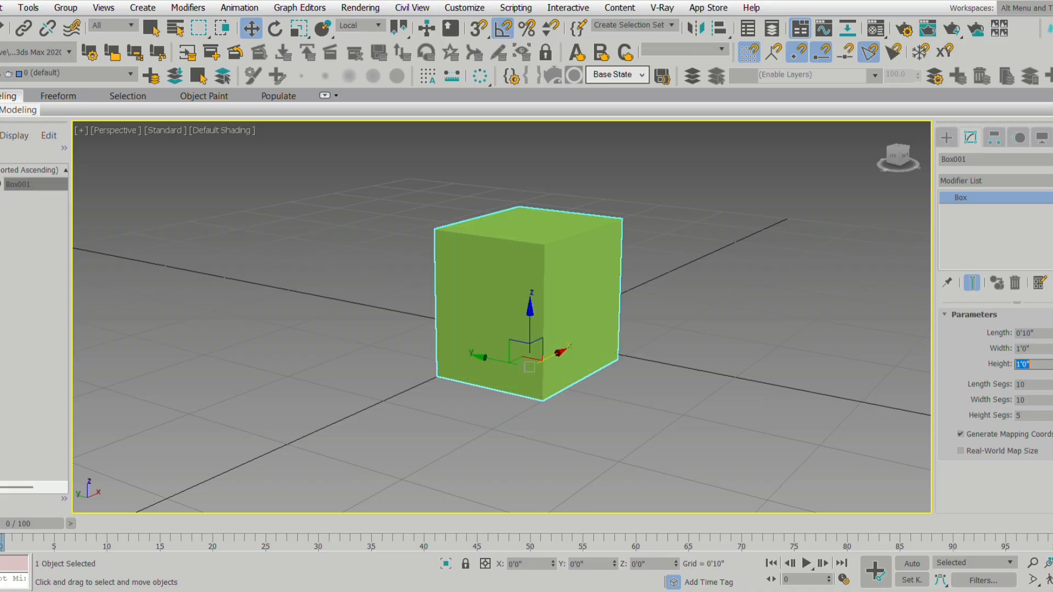
Start a spline Line in the Left view with a base about 10" long along the box's bottom and a front upright to half the box's height.
middle_click_drag(676, 370, 656, 333, "alt")
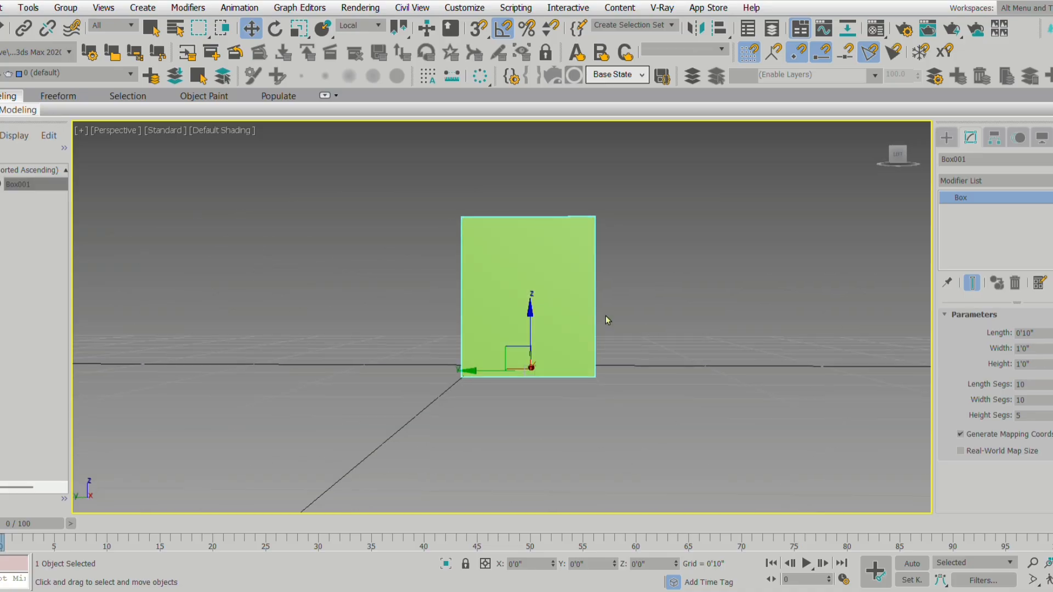
scroll(603, 329, "up", 3)
left_click(951, 139)
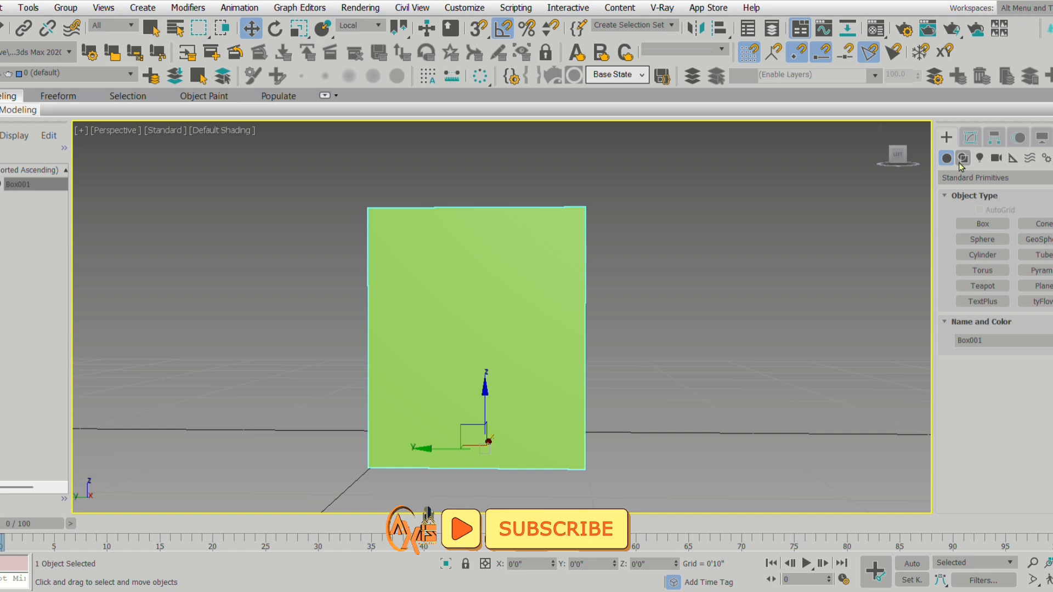
left_click(962, 159)
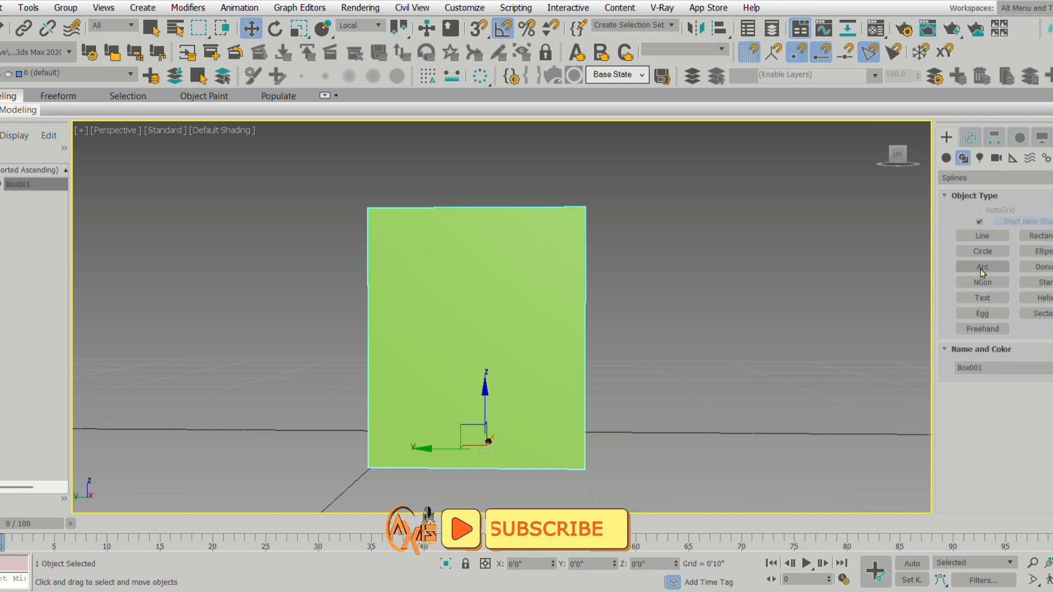
left_click(982, 236)
middle_click_drag(776, 355, 806, 345)
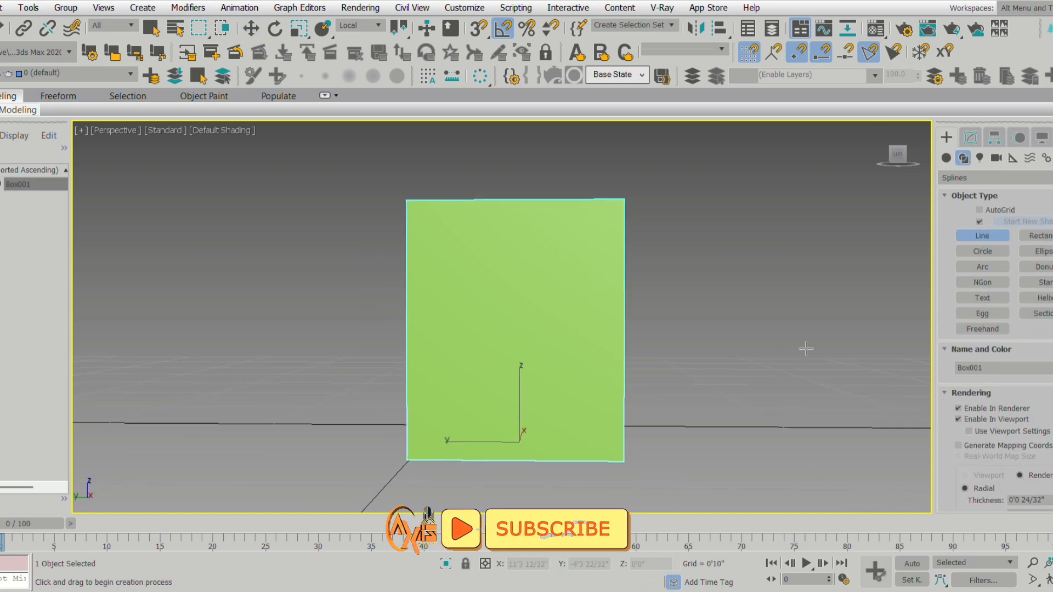
key("alt+w")
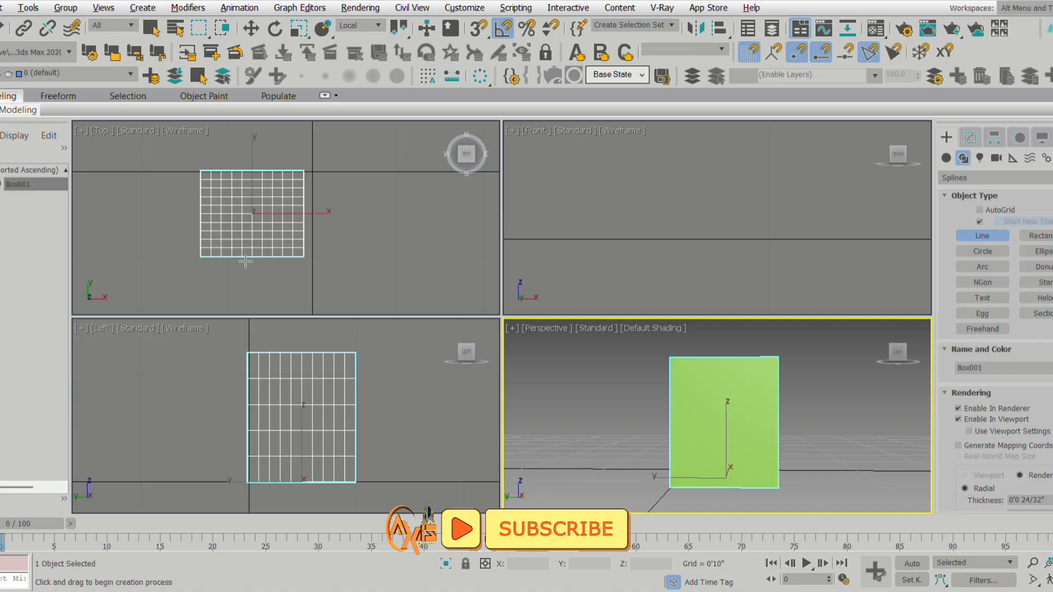
mouse_move(299, 403)
middle_mouse_down()
mouse_move(324, 405)
mouse_move(271, 379)
mouse_move(290, 379)
mouse_move(291, 361)
mouse_move(306, 425)
mouse_move(308, 412)
middle_mouse_up()
scroll(298, 377, "up", 1)
scroll(291, 383, "up", 1)
scroll(278, 381, "down", 1)
scroll(293, 379, "down", 1)
scroll(291, 361, "up", 1)
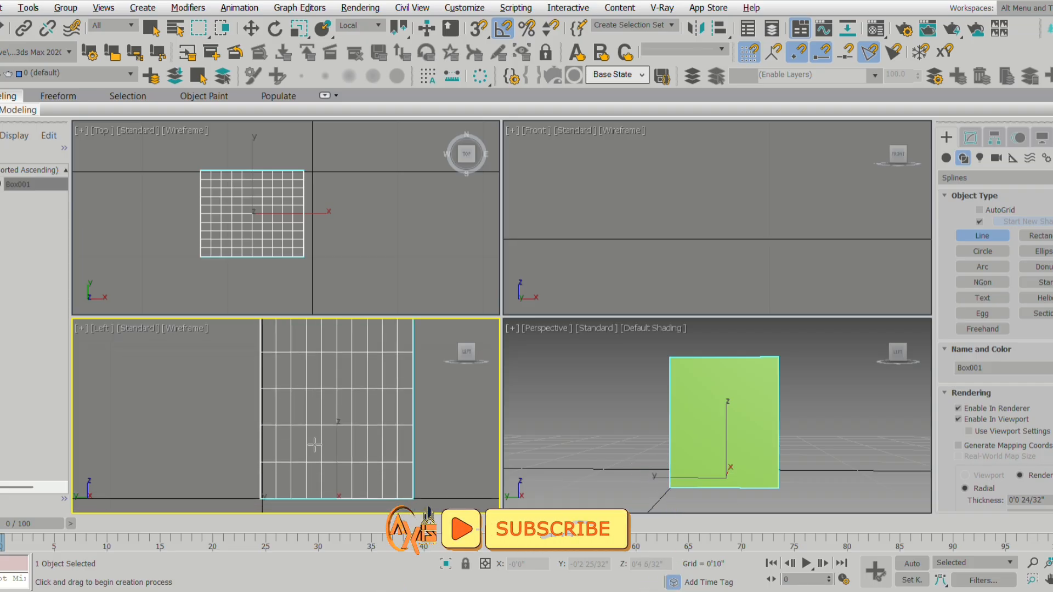
left_click(274, 509)
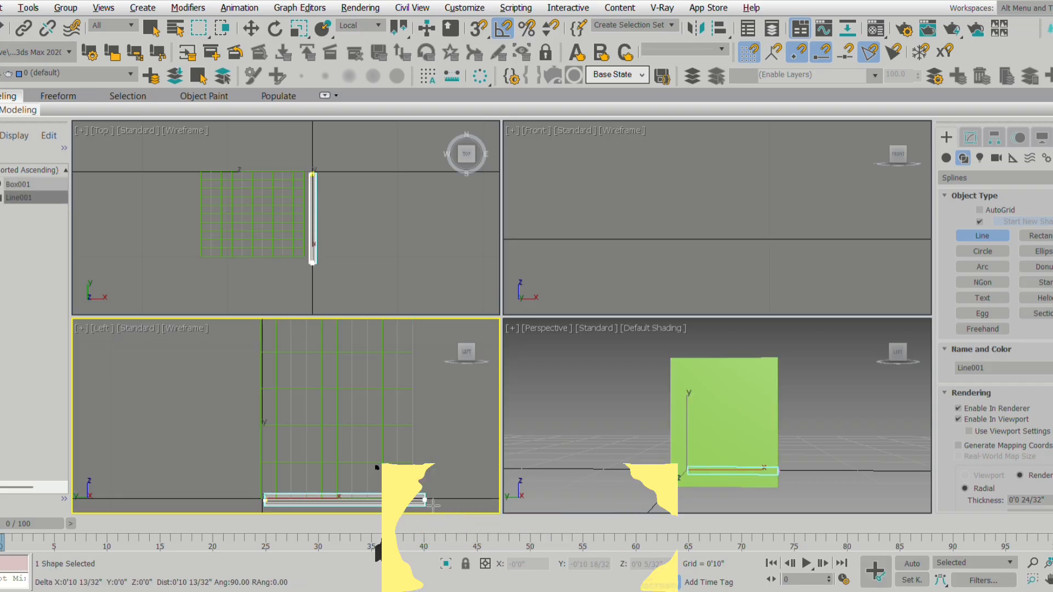
left_click(408, 500)
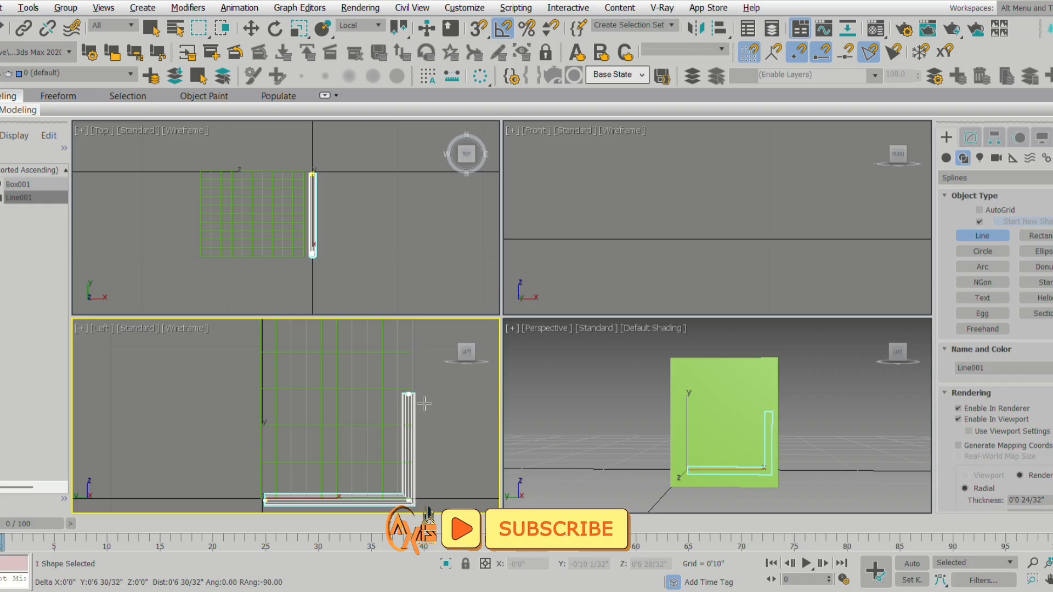
scroll(422, 436, "down", 1)
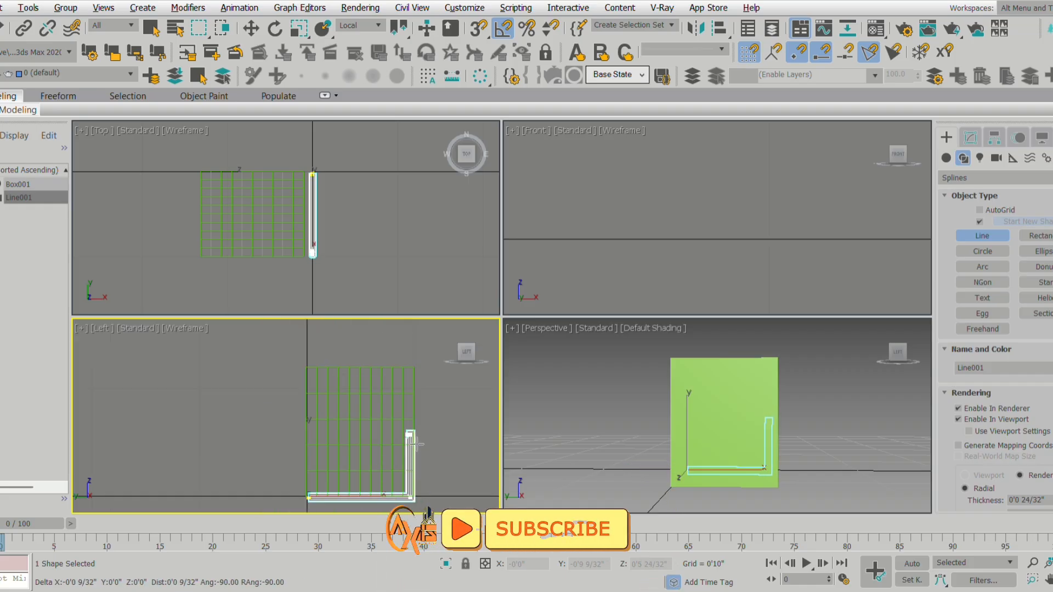
left_click(411, 434)
Continue the spline with a horizontal seat segment and a backward-tilted backrest about 6" long, then end the line.
left_click(326, 434)
scroll(303, 405, "up", 3)
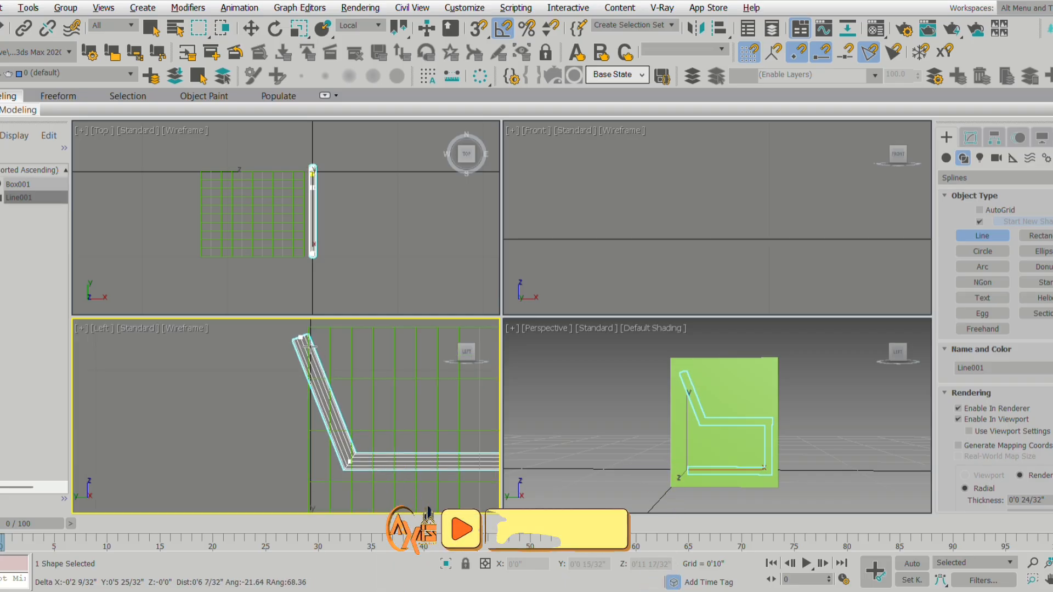
left_click(294, 330)
right_click(239, 362)
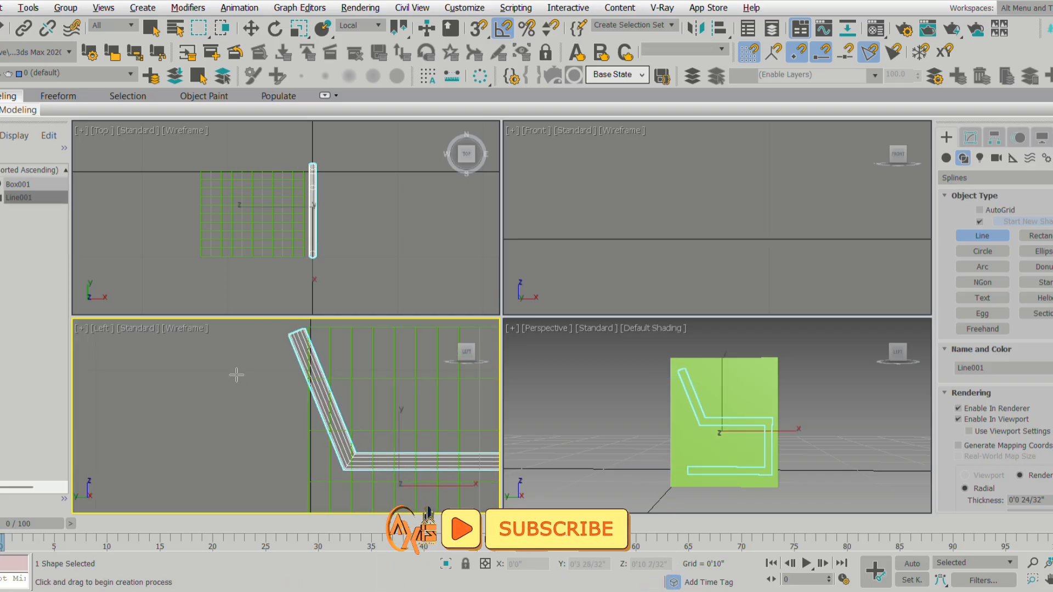
right_click(236, 375)
Examine the chair side profile against the reference box, first in the Left view and then from several angles in the maximized Perspective view.
scroll(233, 364, "down", 5)
scroll(324, 387, "up", 3)
middle_click_drag(318, 387, 368, 394)
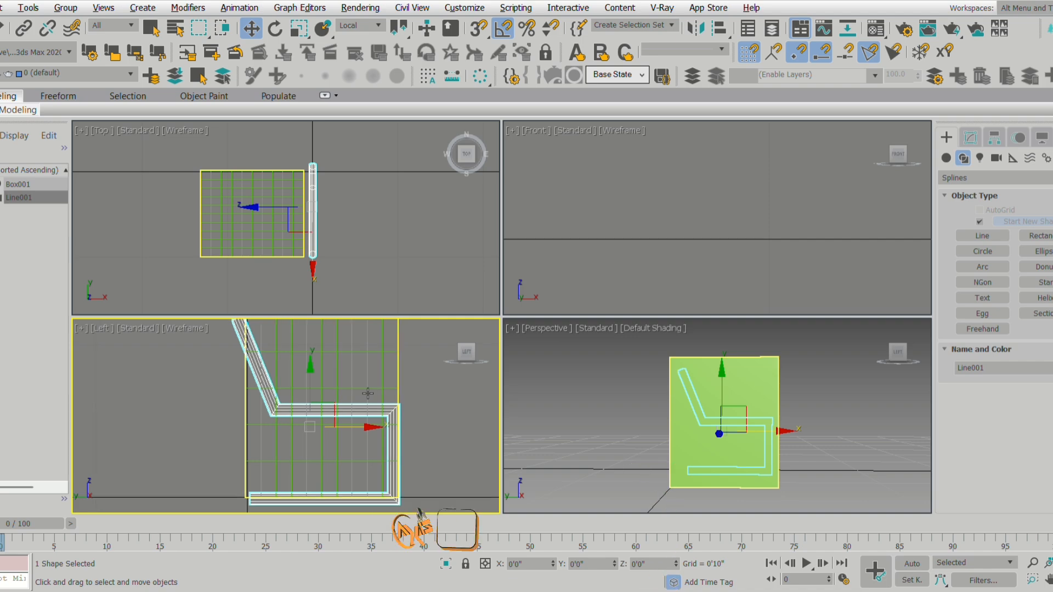
middle_click(682, 442)
key("alt+w")
middle_click_drag(680, 433, 536, 369, "alt")
scroll(531, 344, "up", 6)
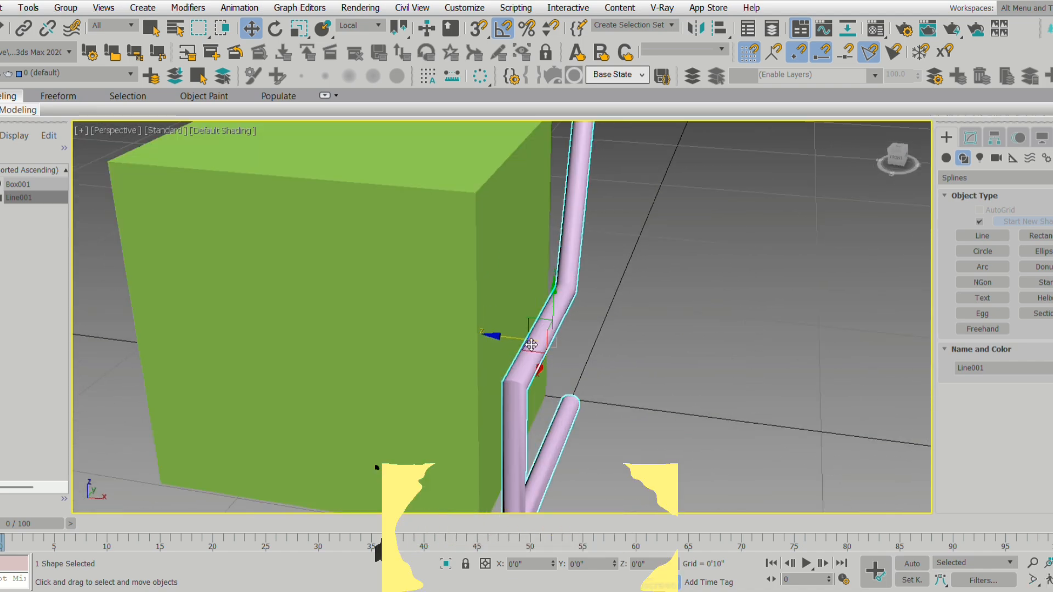
scroll(531, 344, "down", 6)
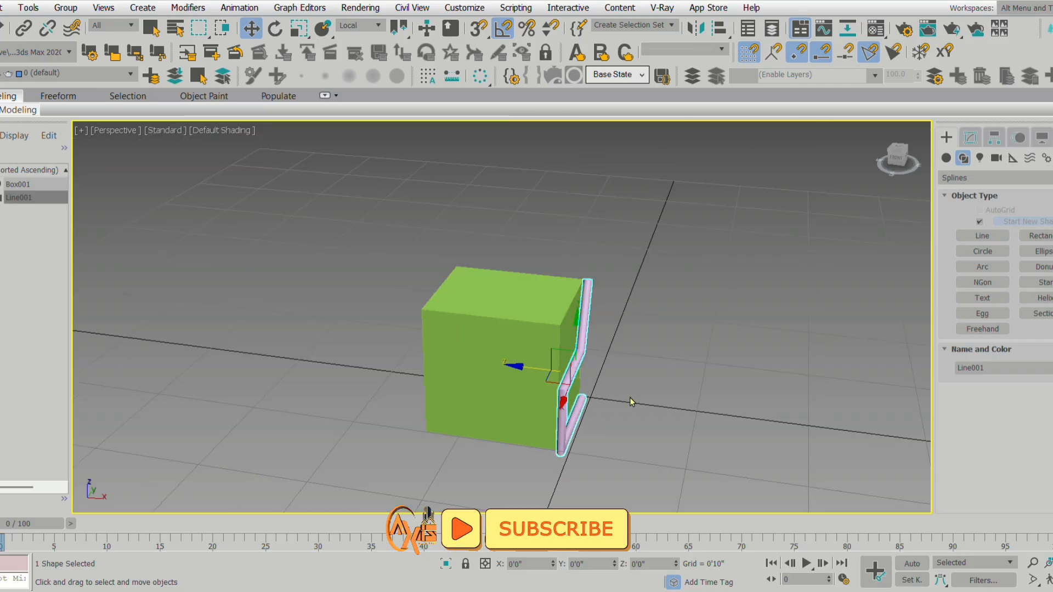
middle_click_drag(630, 397, 585, 352, "alt")
scroll(601, 360, "up", 3)
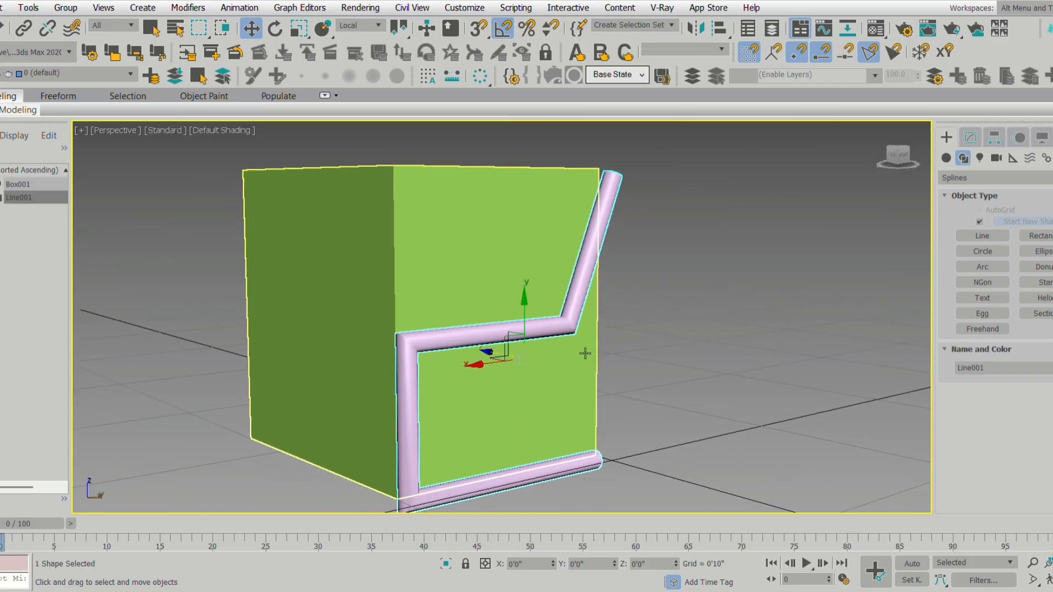
Attach the opposite side frame, Line001, to the selected side frame, Line002, so both form one spline object.
left_click(969, 141)
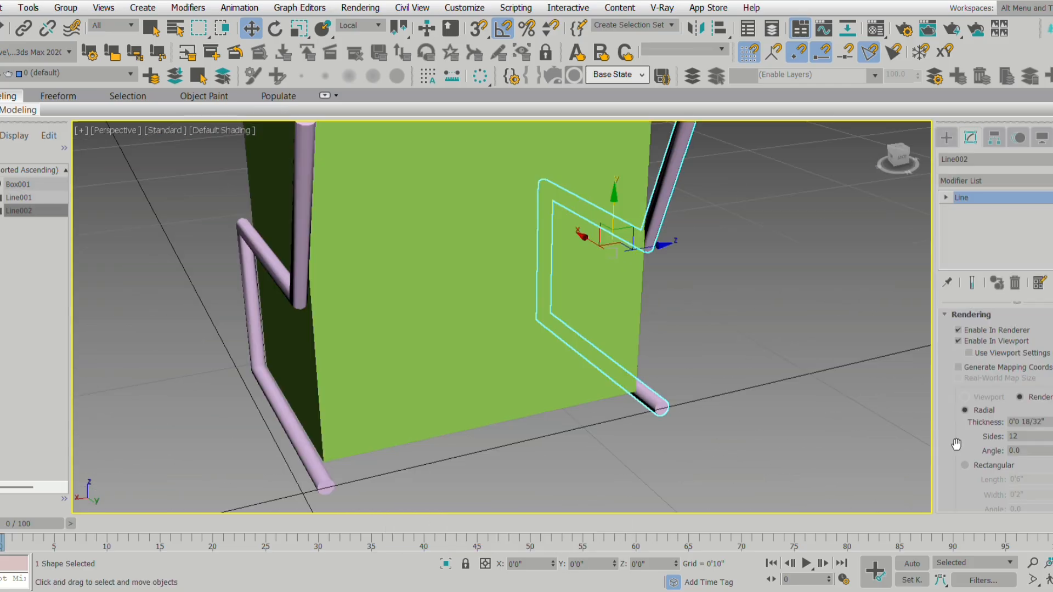
left_click_drag(960, 457, 969, 483)
left_click_drag(972, 441, 958, 384)
left_click(971, 407)
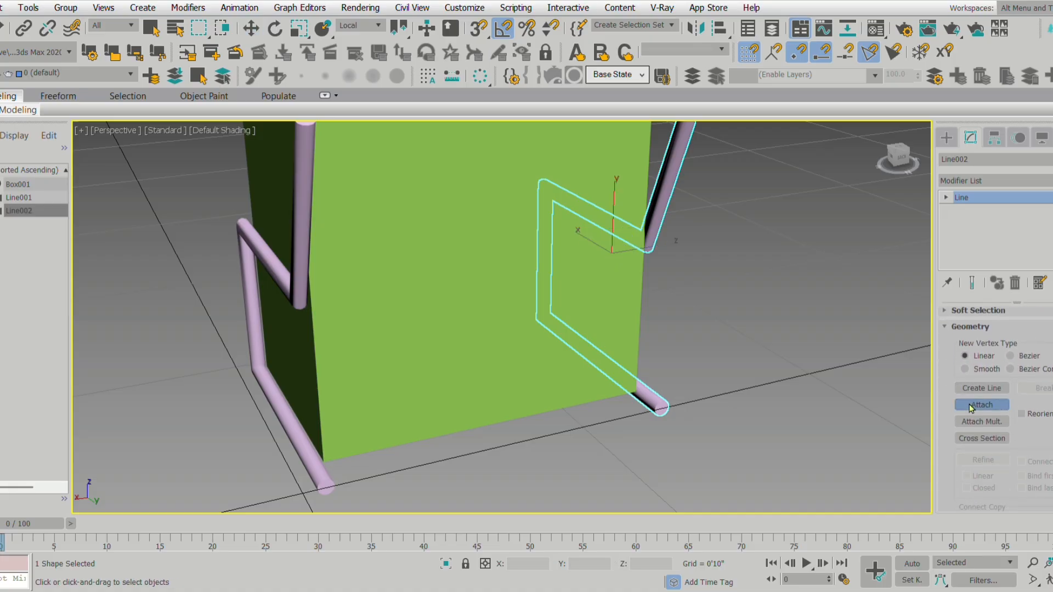
left_click(300, 299)
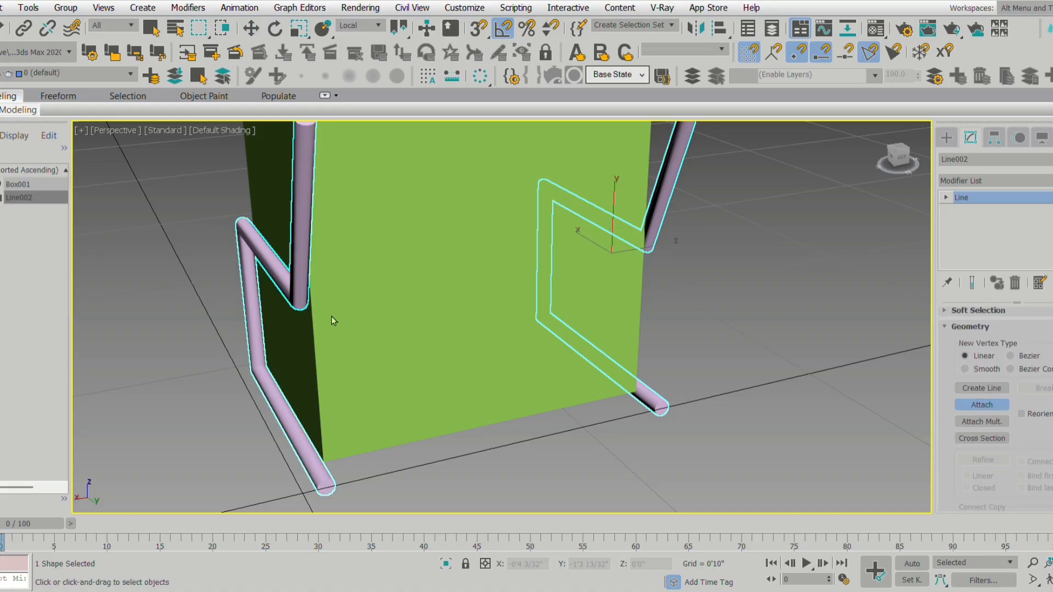
middle_click_drag(740, 403, 739, 392)
left_click(988, 406)
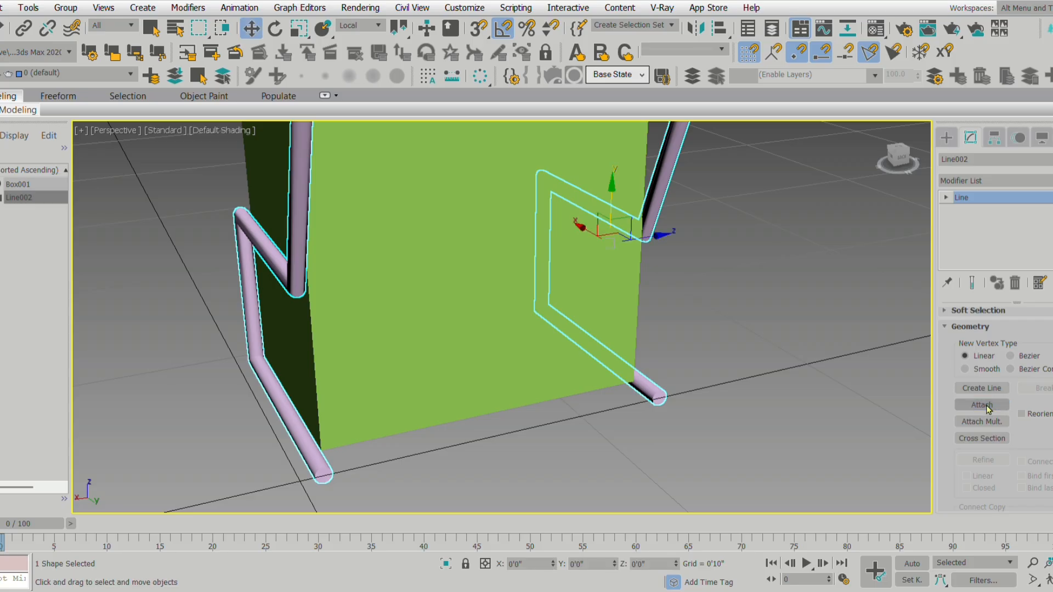
With 3D snapping enabled, use Create Line to add a straight cross bar joining the rear lower ends of both side frames.
left_click(983, 390)
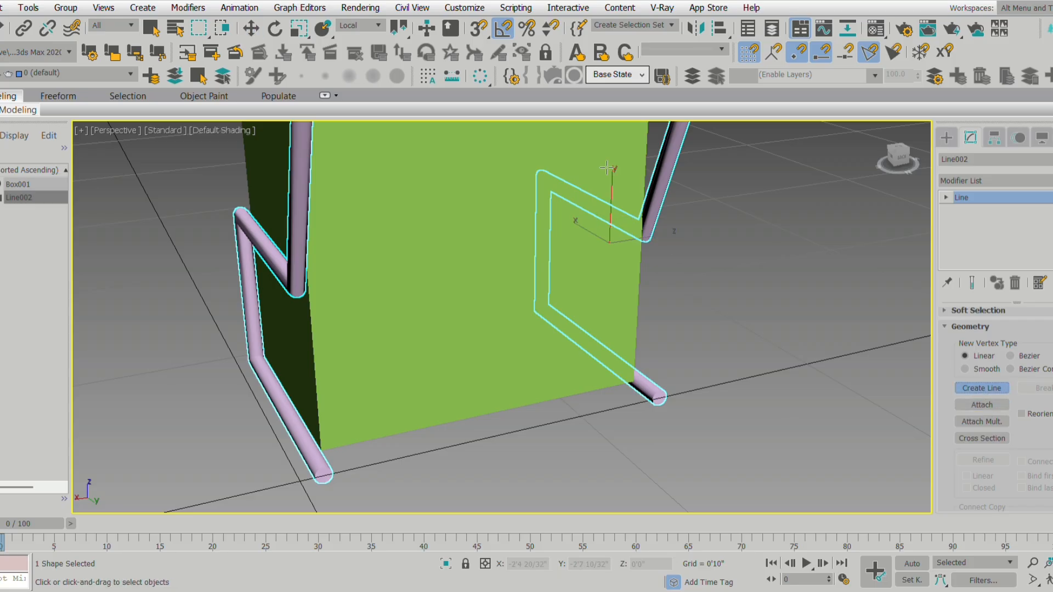
left_click(480, 36)
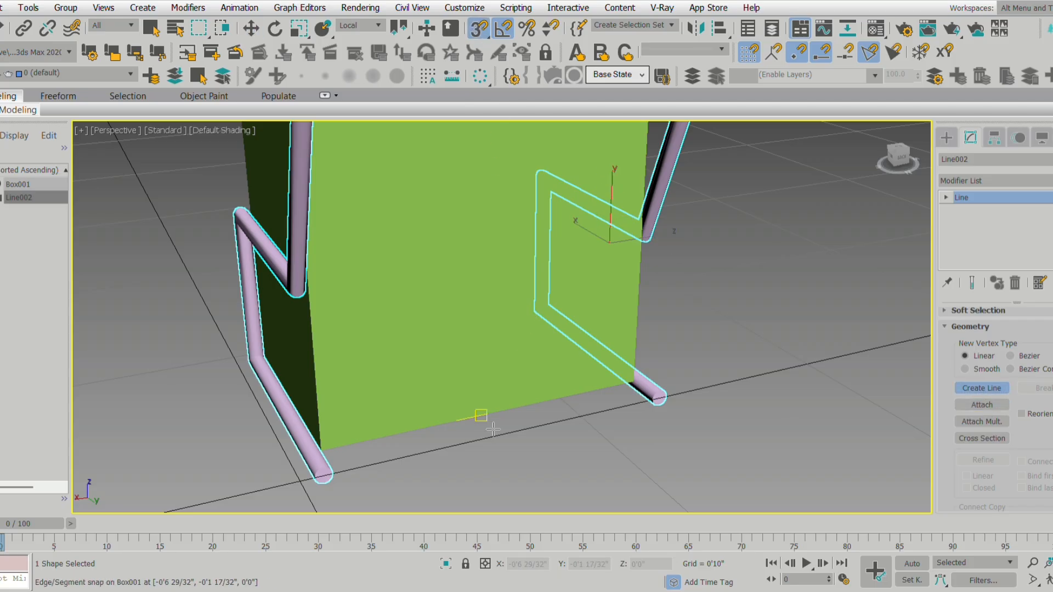
scroll(493, 429, "up", 3)
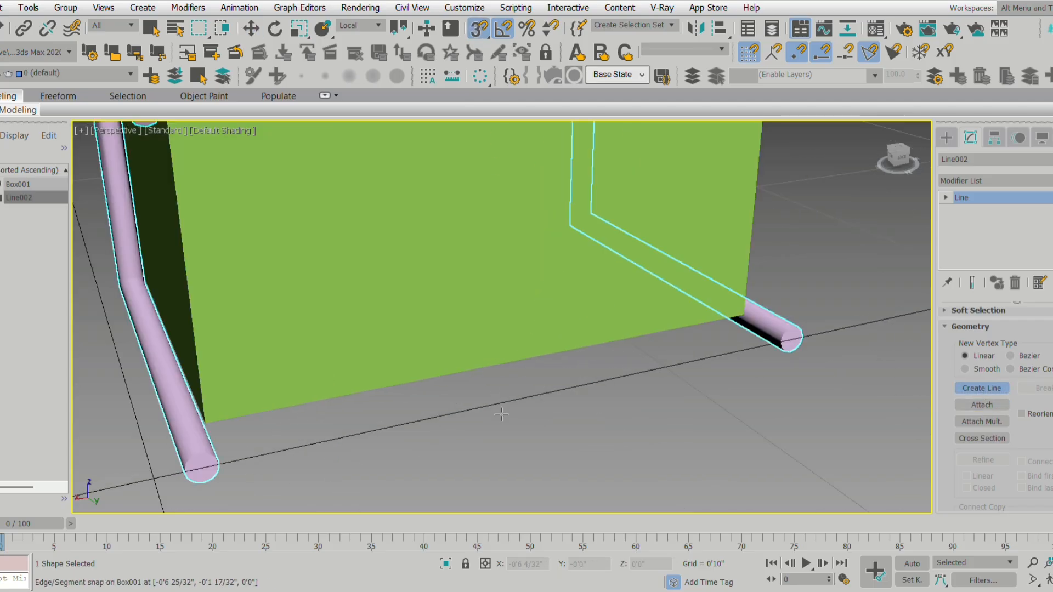
left_click(216, 453)
scroll(752, 340, "up", 5)
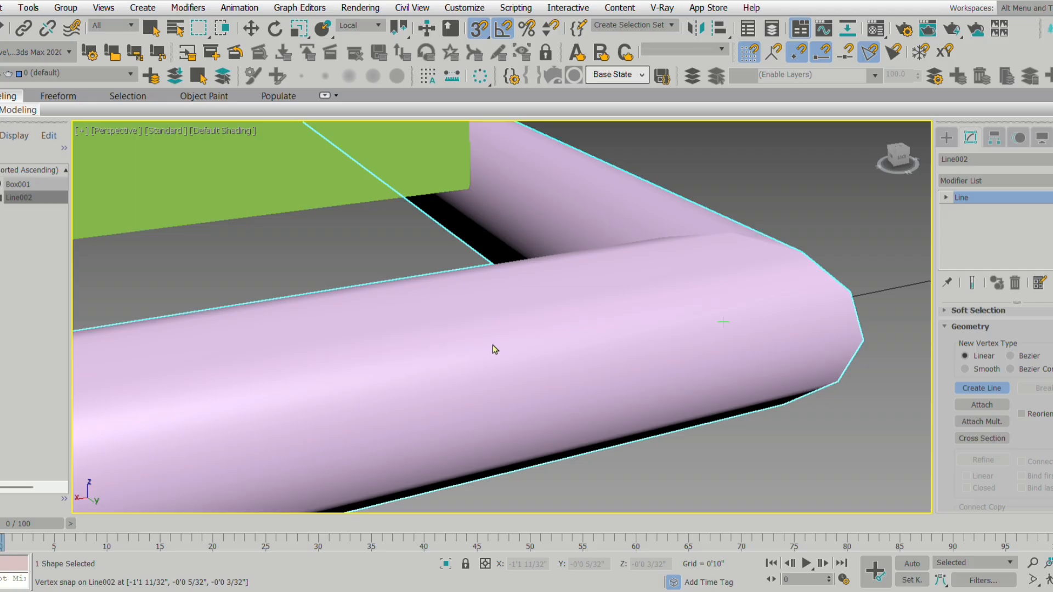
left_click(614, 344)
right_click(614, 344)
In Vertex mode of Line002, weld the overlapping vertices at the corner where the rear cross bar meets the side frame.
scroll(691, 350, "down", 3)
middle_click_drag(702, 354, 595, 406, "alt")
scroll(322, 439, "up", 4)
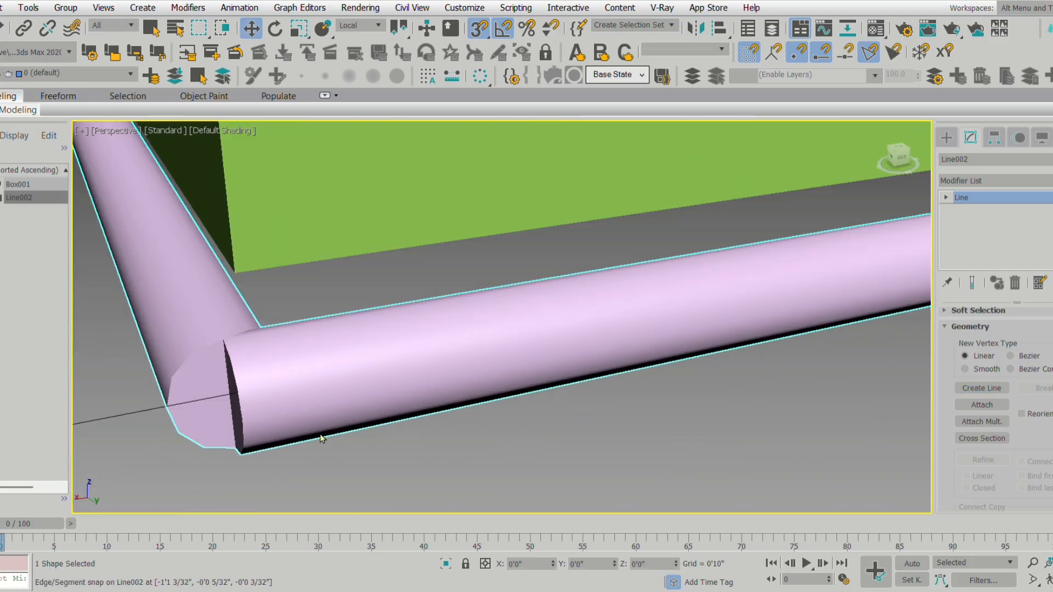
scroll(386, 400, "up", 3)
middle_click_drag(393, 405, 451, 395, "alt")
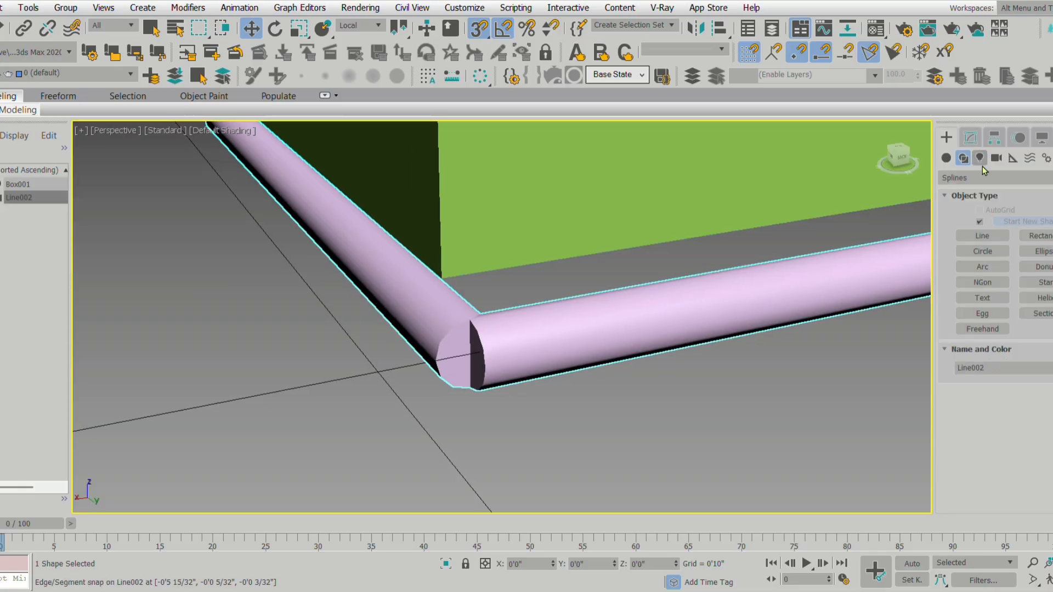
left_click(970, 137)
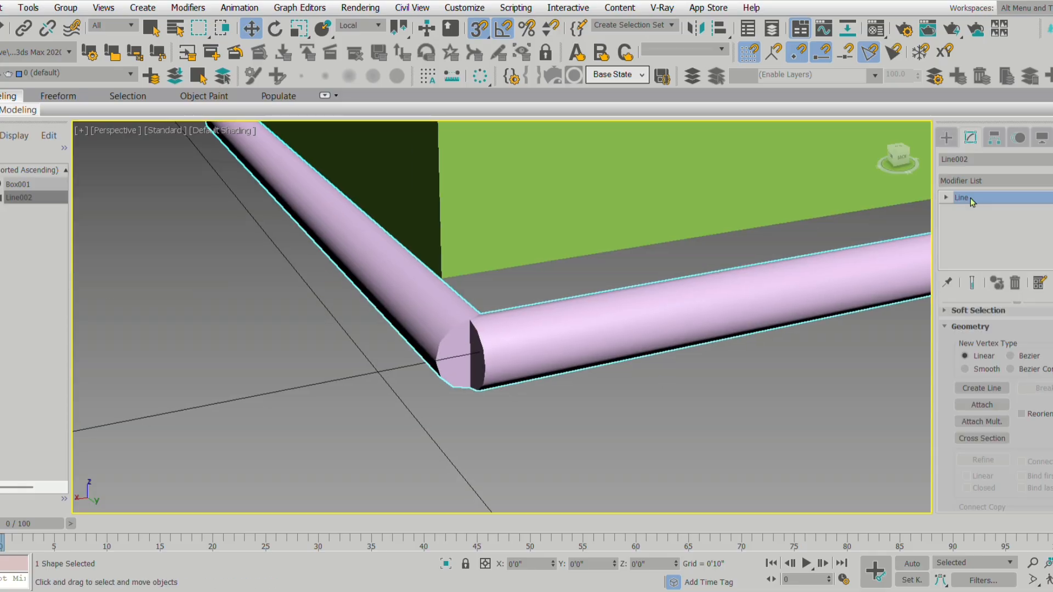
left_click(972, 210)
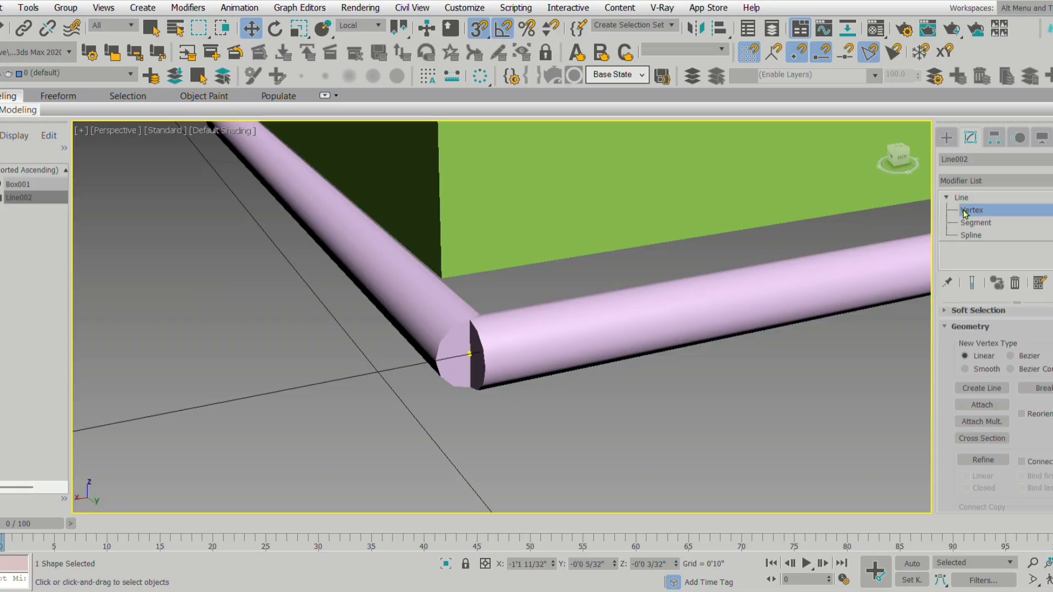
scroll(420, 411, "up", 2)
left_click_drag(520, 278, 520, 278)
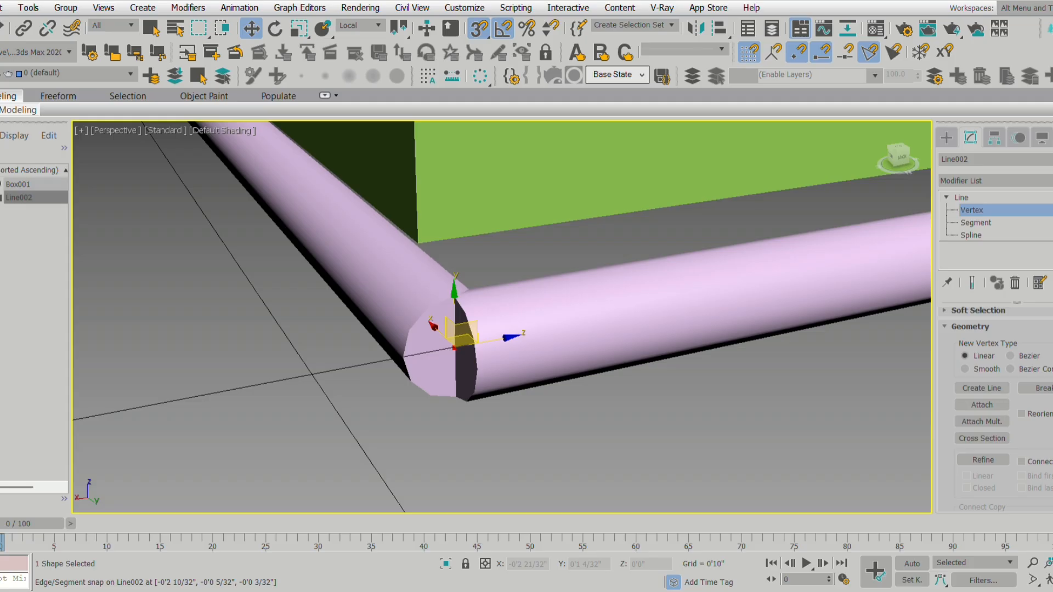
scroll(1048, 351, "down", 5)
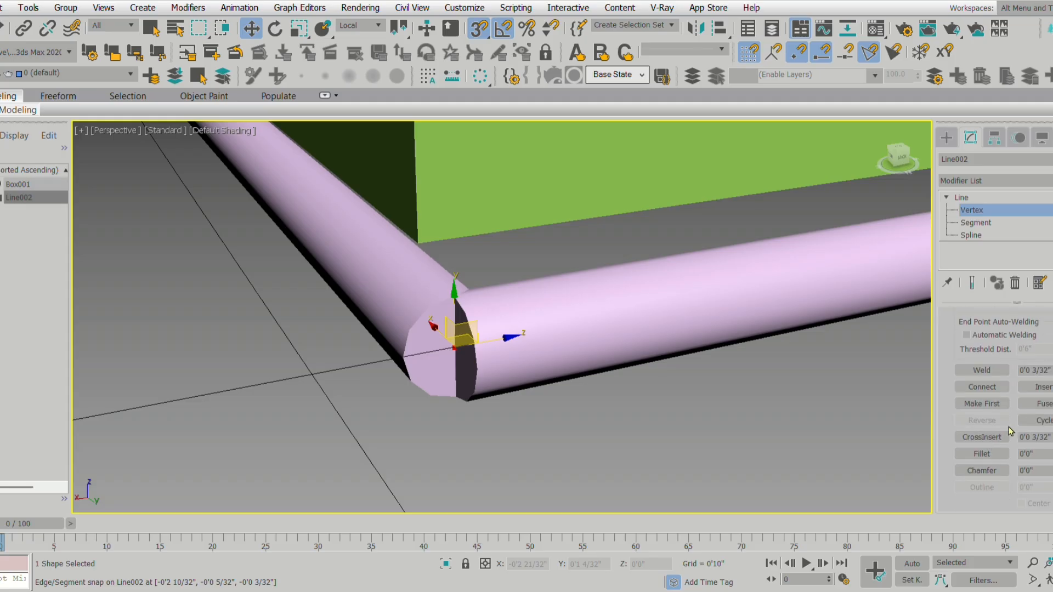
left_click(991, 375)
scroll(642, 391, "down", 5)
middle_click_drag(735, 375, 670, 415)
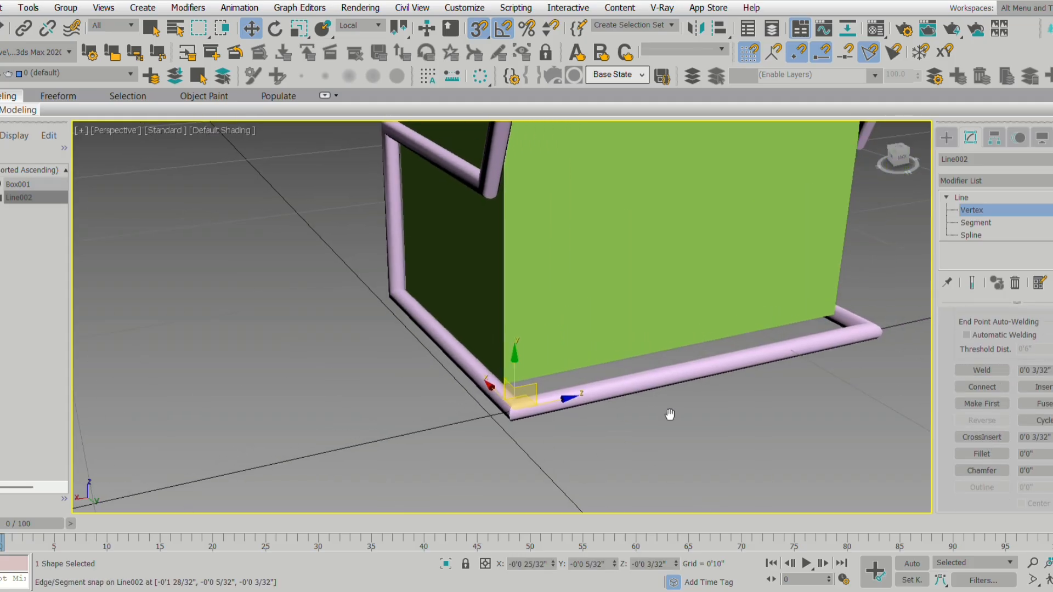
With snapping off, move the rear cross bar's corner vertices about 1 3/32" forward, toward the green box.
scroll(650, 432, "down", 4)
middle_click_drag(617, 446, 741, 358, "alt")
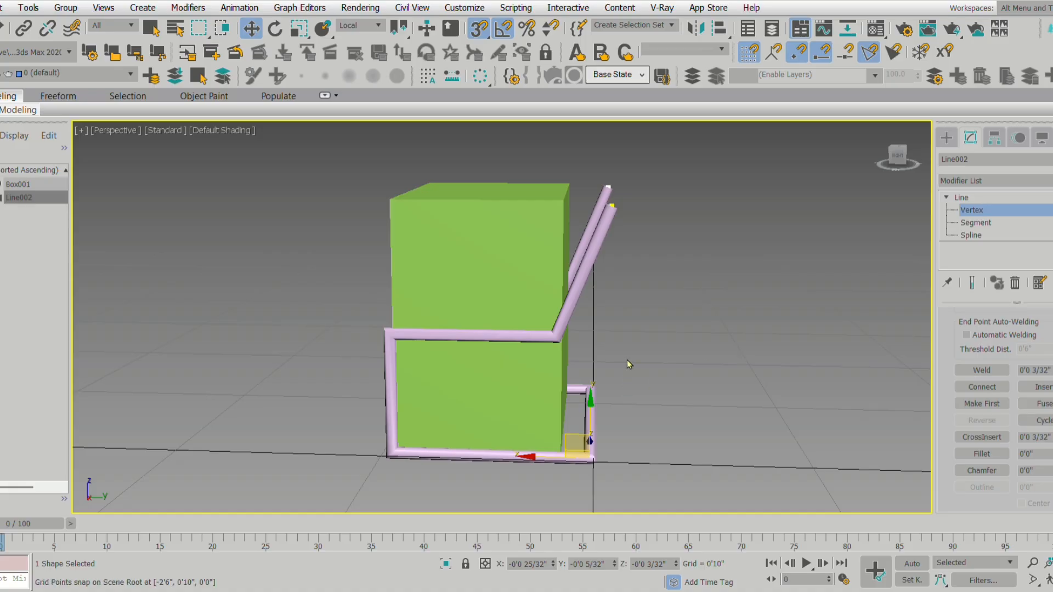
scroll(568, 477, "up", 6)
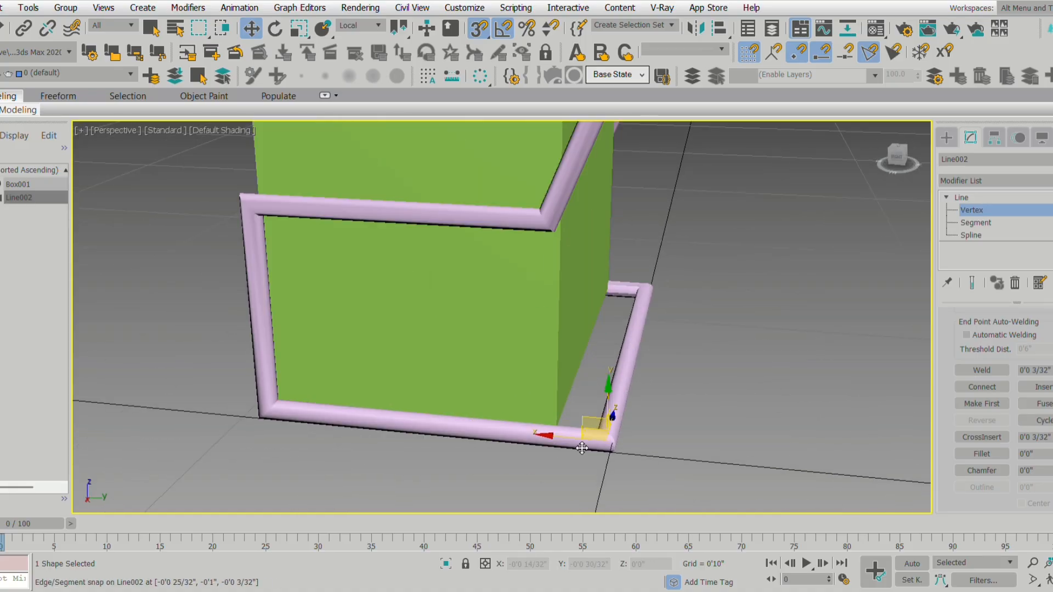
left_click_drag(580, 447, 542, 446)
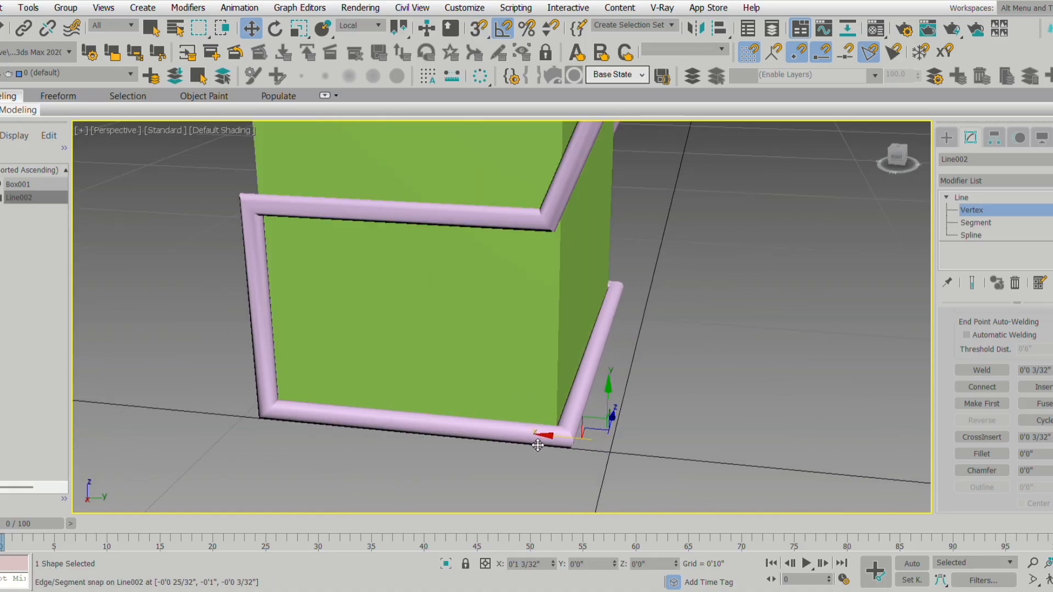
scroll(557, 433, "down", 3)
middle_click_drag(557, 434, 600, 413, "alt")
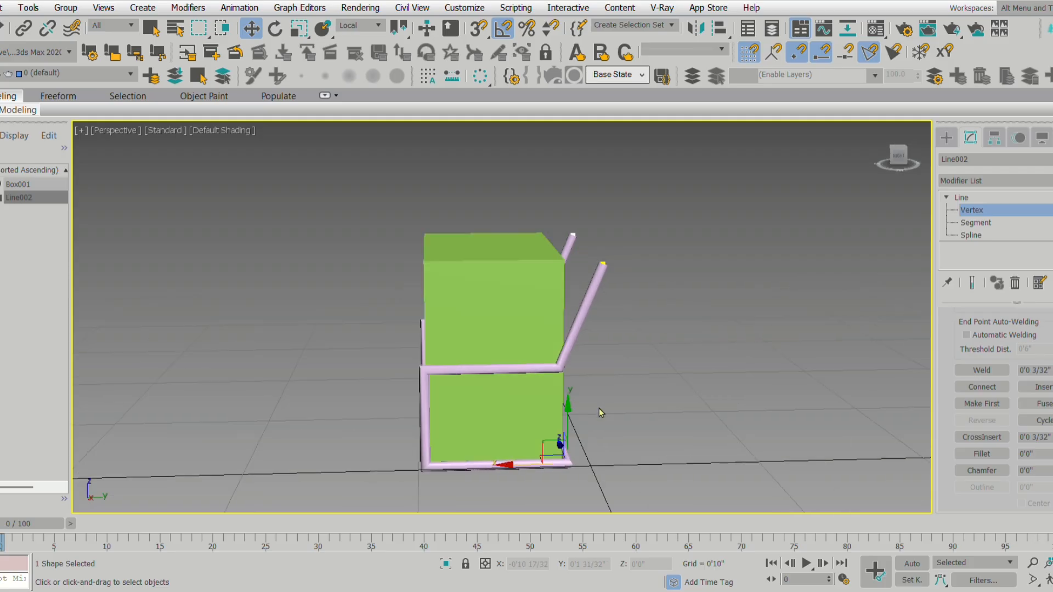
Resize the green box into a seat slab with length 8", width 8" and height 0.5".
left_click(946, 137)
middle_click_drag(521, 340, 720, 388, "alt")
left_click(562, 359)
scroll(572, 427, "up", 3)
scroll(630, 432, "down", 4)
scroll(631, 432, "up", 2)
middle_click_drag(774, 239, 938, 196, "alt")
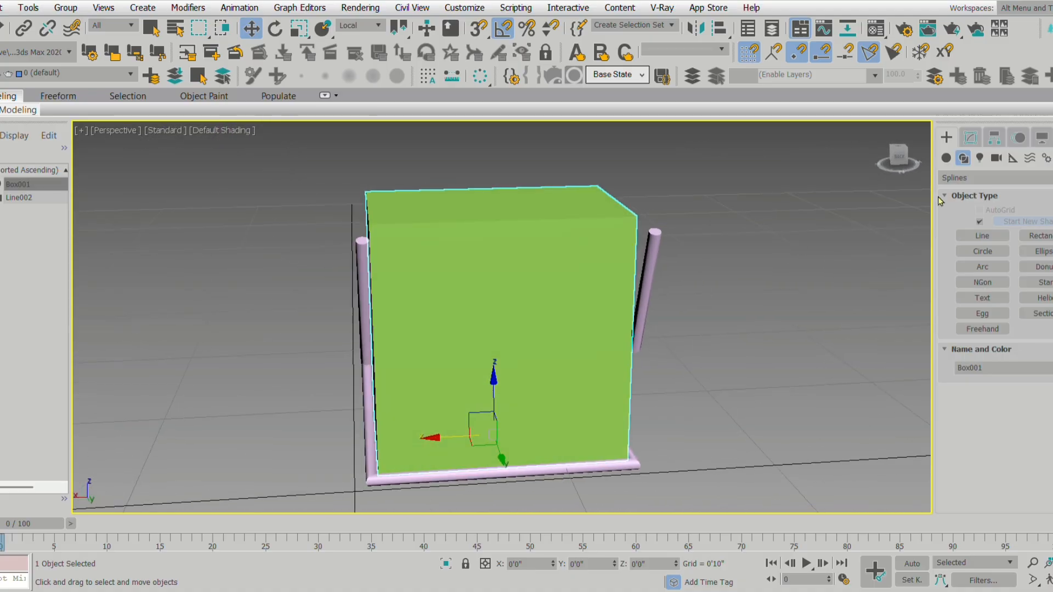
left_click(970, 137)
middle_click_drag(795, 318, 630, 360, "alt")
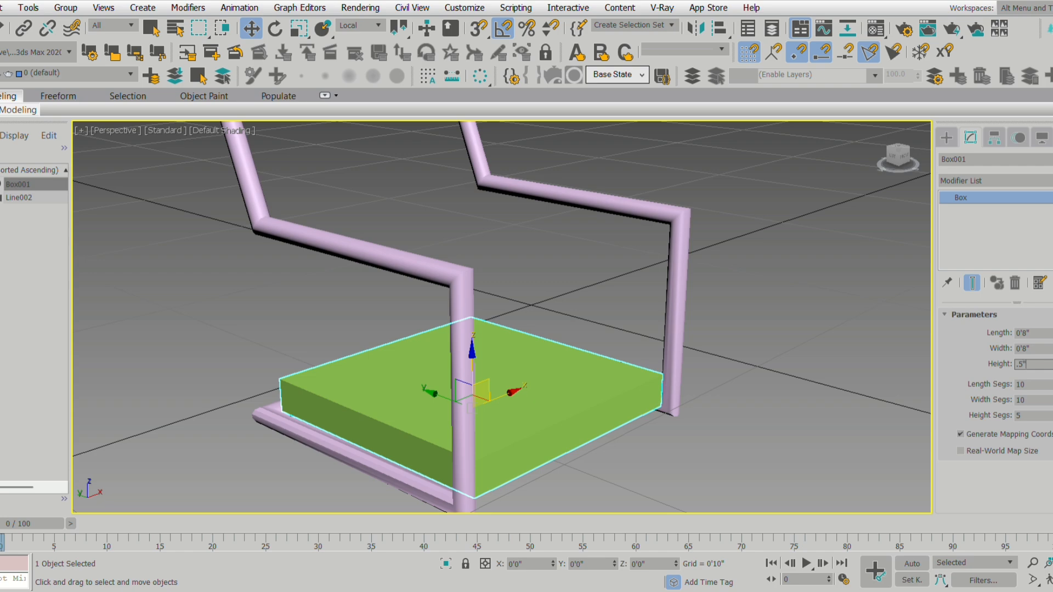
key("Return")
scroll(483, 367, "down", 3)
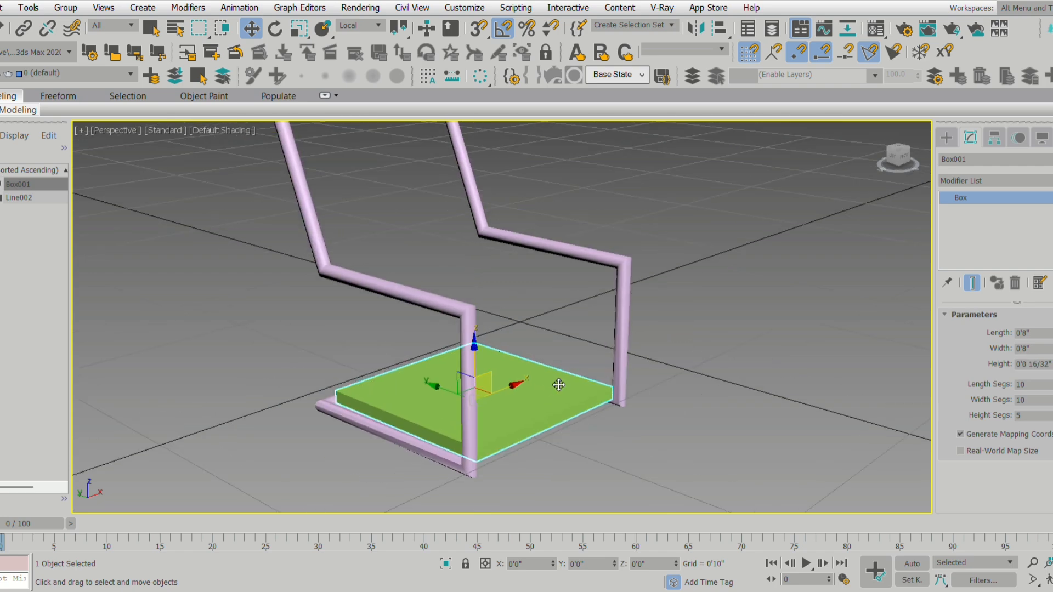
Raise the slab vertically to seat level between the two side frames.
middle_click_drag(559, 385, 565, 397)
left_click_drag(491, 382, 490, 254)
scroll(497, 308, "up", 3)
middle_click_drag(498, 311, 520, 320, "alt")
middle_click_drag(608, 310, 551, 317, "alt")
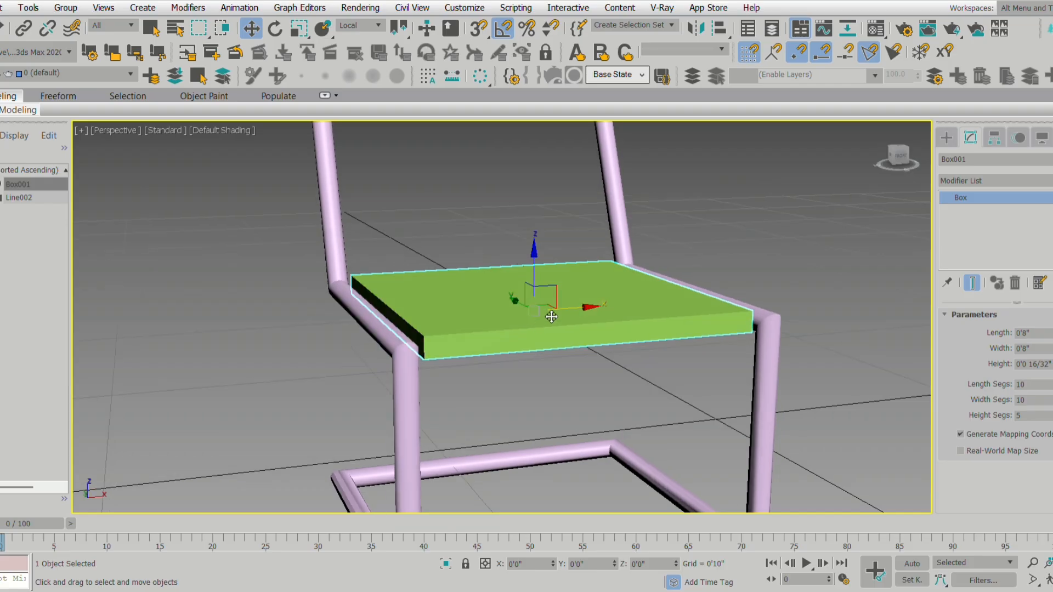
left_click_drag(541, 277, 542, 269)
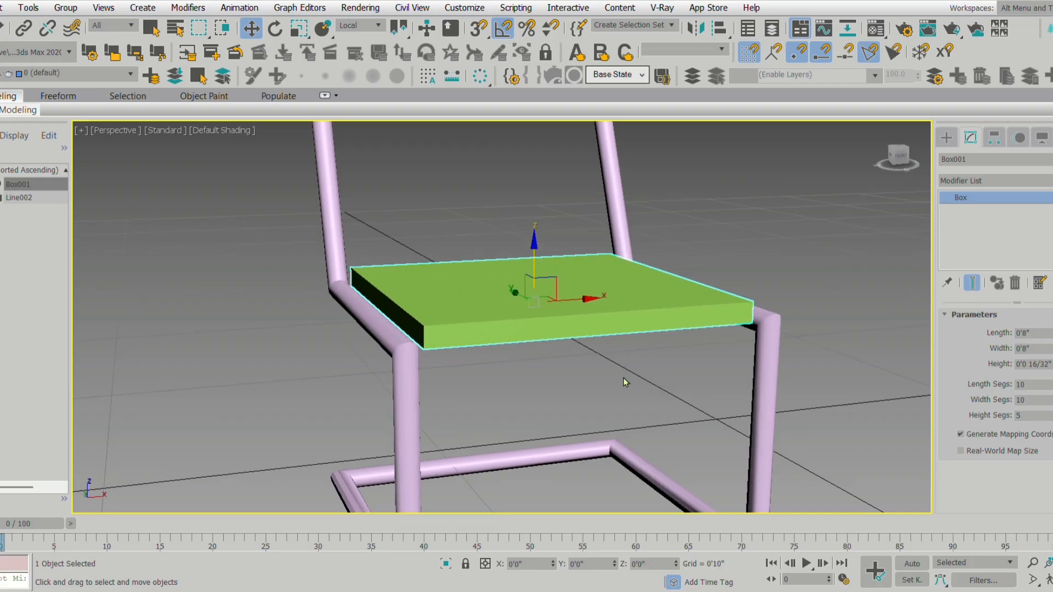
Set the seat slab's width to 9" so it extends over the side tubes.
middle_click_drag(623, 377, 618, 435, "alt")
scroll(600, 383, "up", 3)
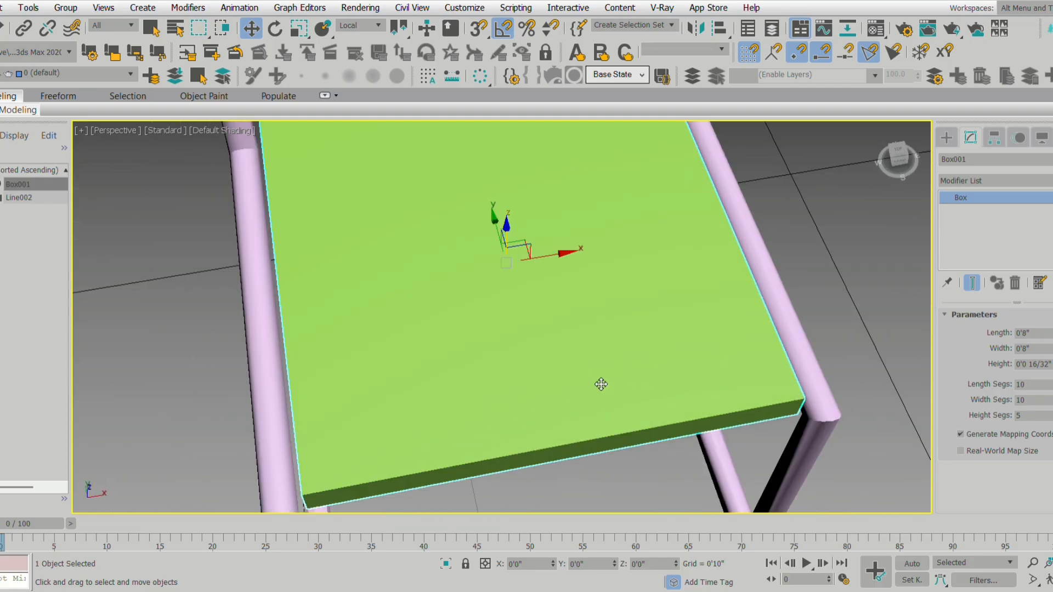
scroll(604, 378, "down", 3)
middle_click_drag(604, 377, 589, 371)
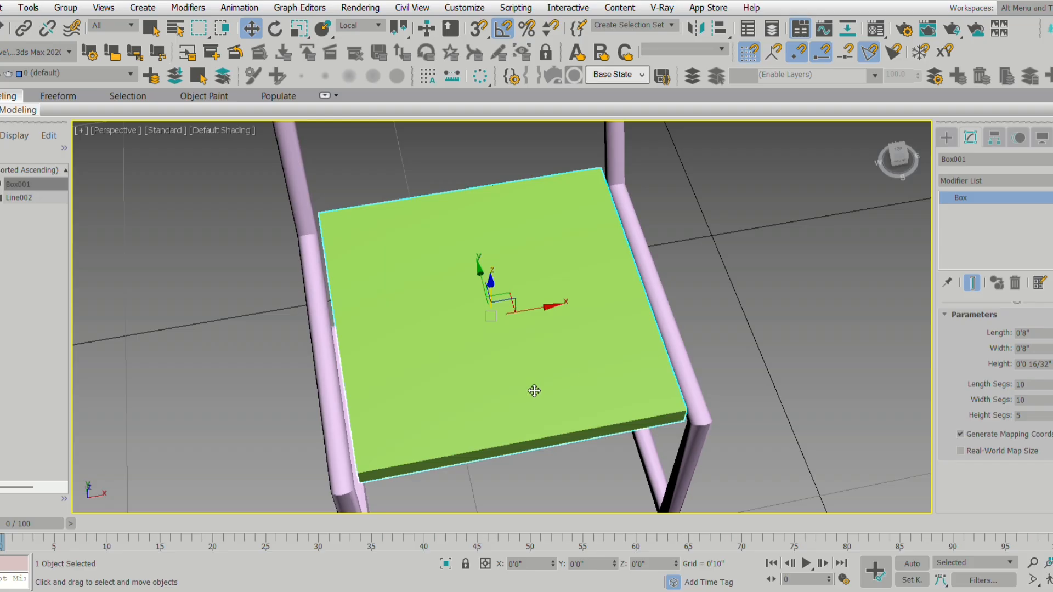
middle_click_drag(534, 390, 562, 384, "alt")
middle_click_drag(609, 349, 597, 343)
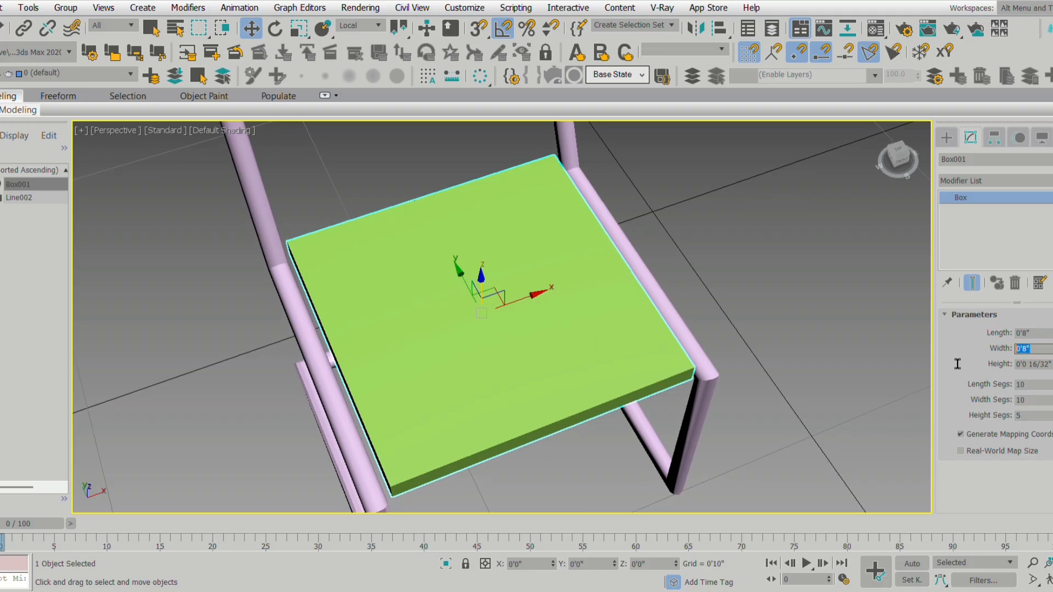
key("Return")
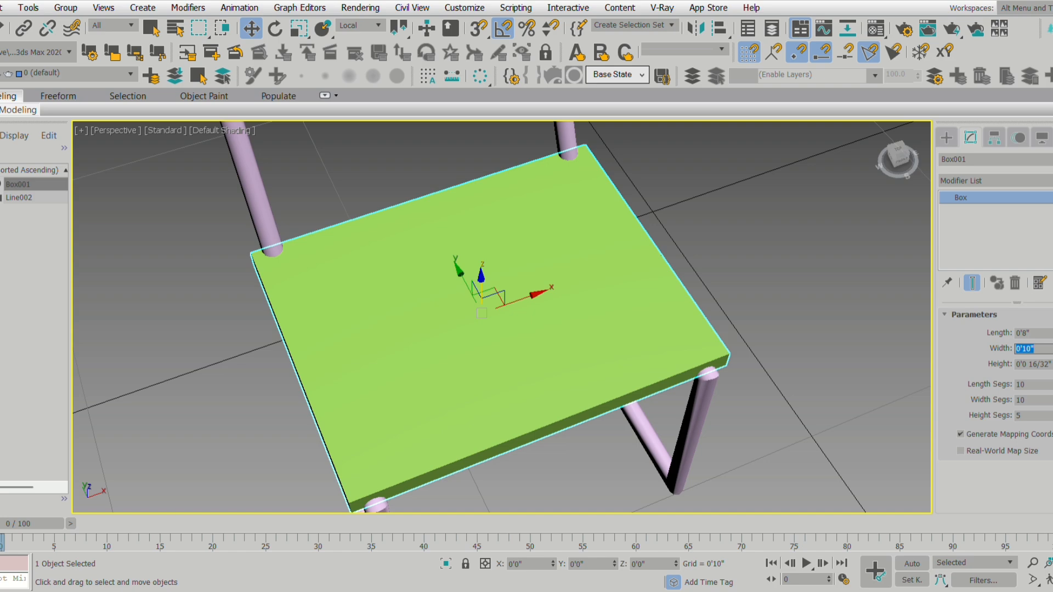
key("Return")
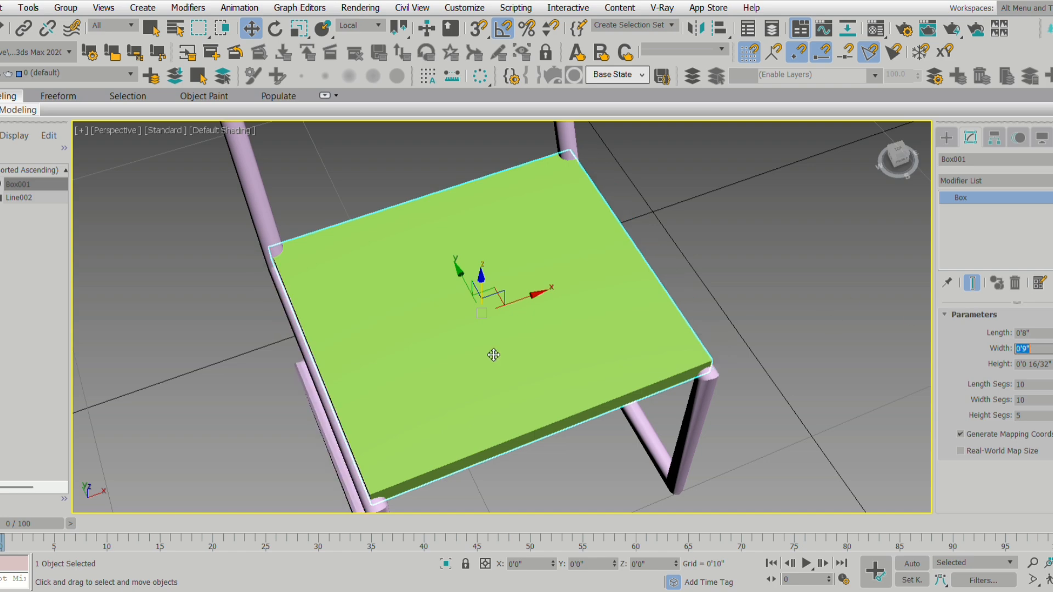
Move the seat slab slightly upward so it rests on top of the side tubes.
middle_click_drag(494, 355, 537, 332, "alt")
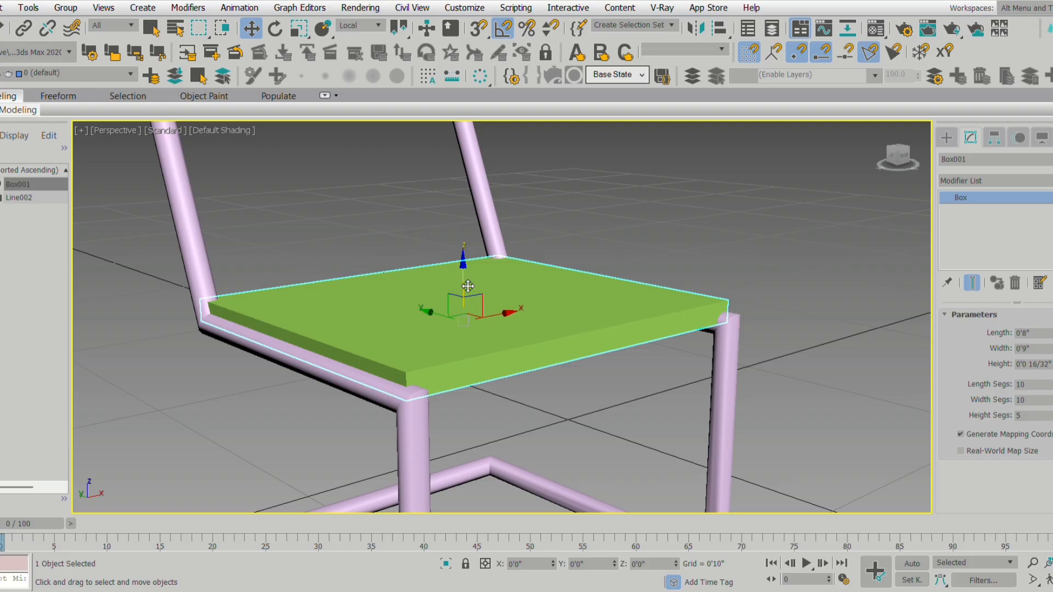
left_click_drag(468, 286, 467, 276)
scroll(615, 440, "down", 3)
Set the seat slab's length to 7" and shift it slightly forward, away from the backrest tubes.
middle_click_drag(614, 439, 681, 439, "alt")
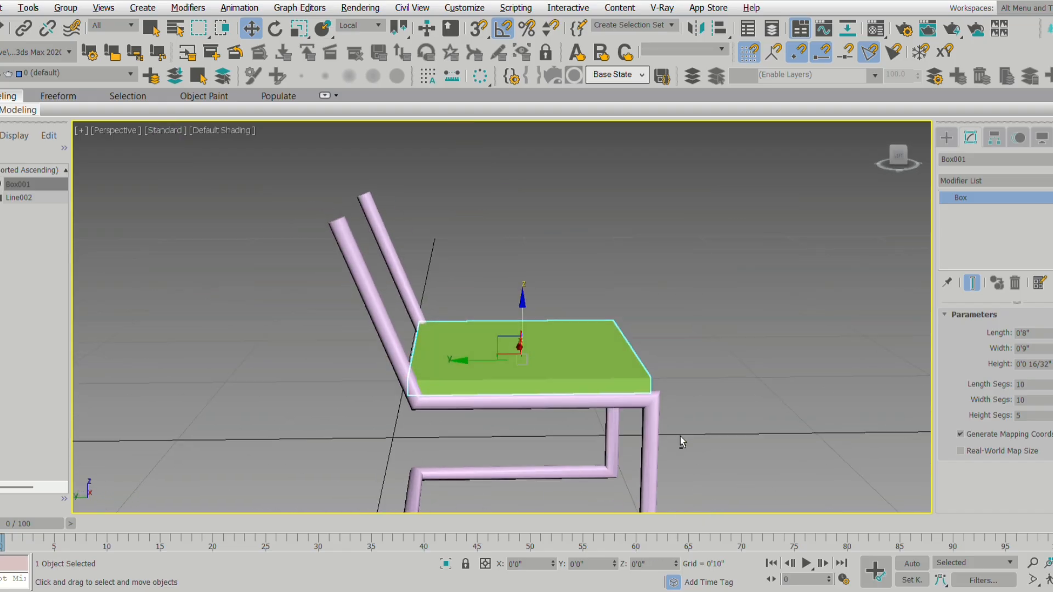
scroll(644, 392, "up", 3)
mouse_move(597, 373)
middle_mouse_down("alt")
mouse_move(595, 403)
mouse_move(593, 384)
middle_mouse_up("alt")
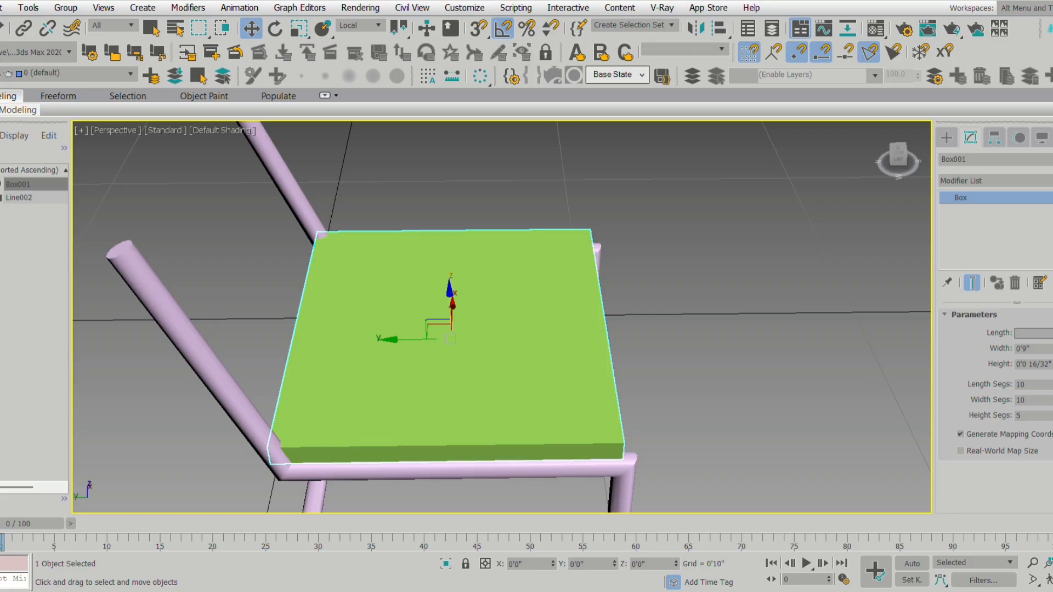
type("7")
key("Return")
middle_click_drag(393, 393, 409, 375)
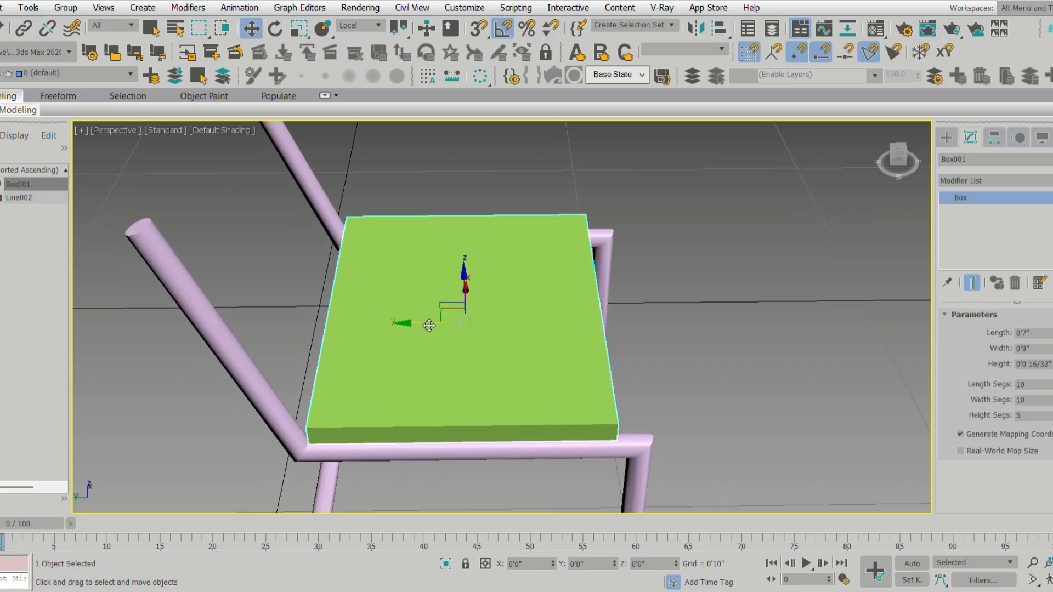
left_click_drag(427, 332, 450, 331)
With edged faces displayed, apply TurboSmooth to the seat slab and convert it to an Editable Poly.
middle_click_drag(556, 423, 611, 369, "alt")
key("F4")
scroll(546, 385, "up", 3)
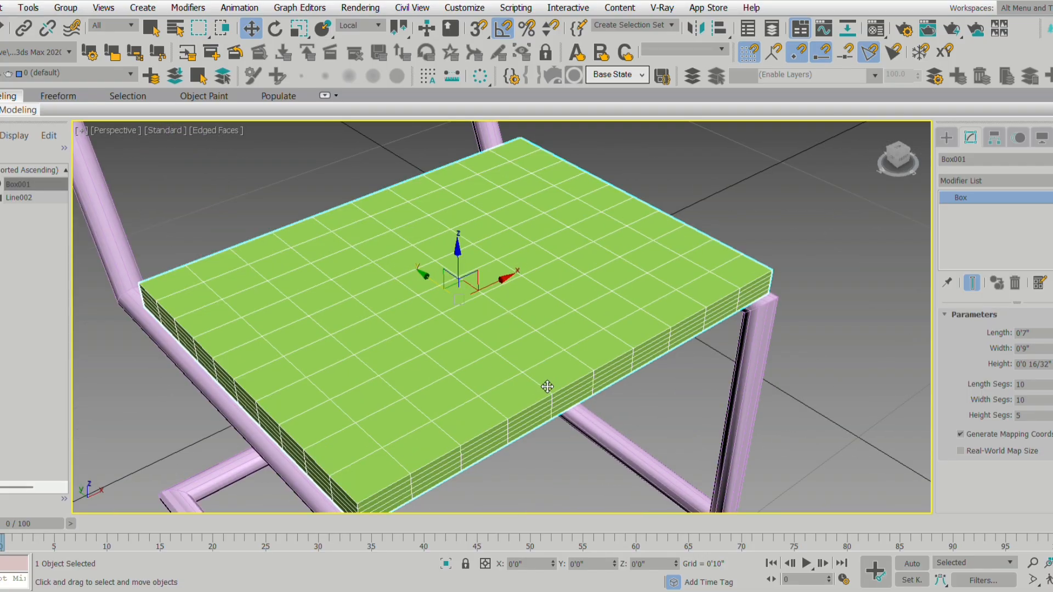
middle_click_drag(546, 386, 563, 338, "alt")
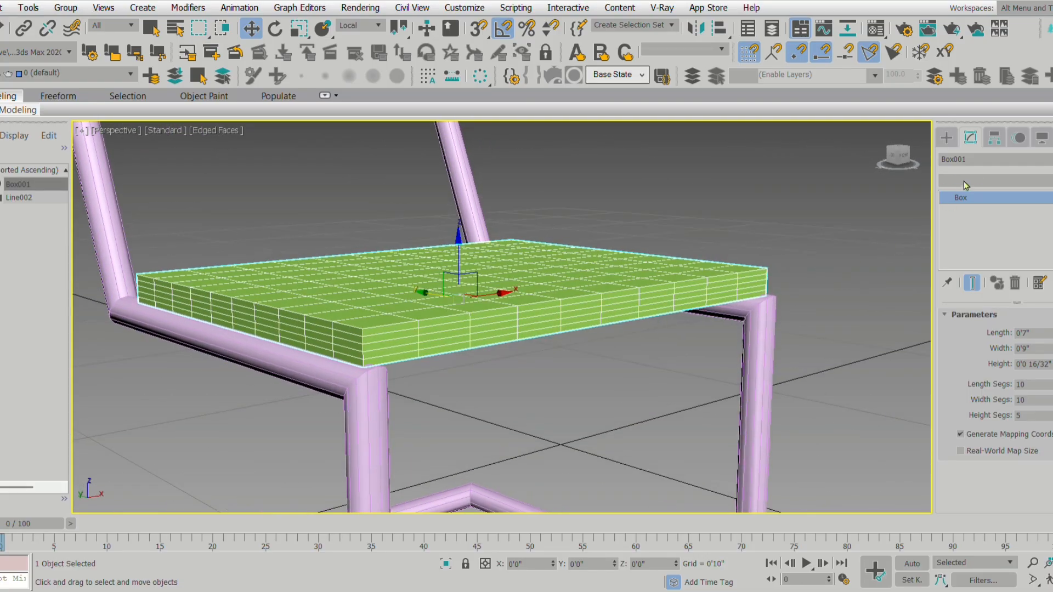
key("Return")
middle_click_drag(568, 351, 563, 328, "alt")
scroll(523, 378, "up", 3)
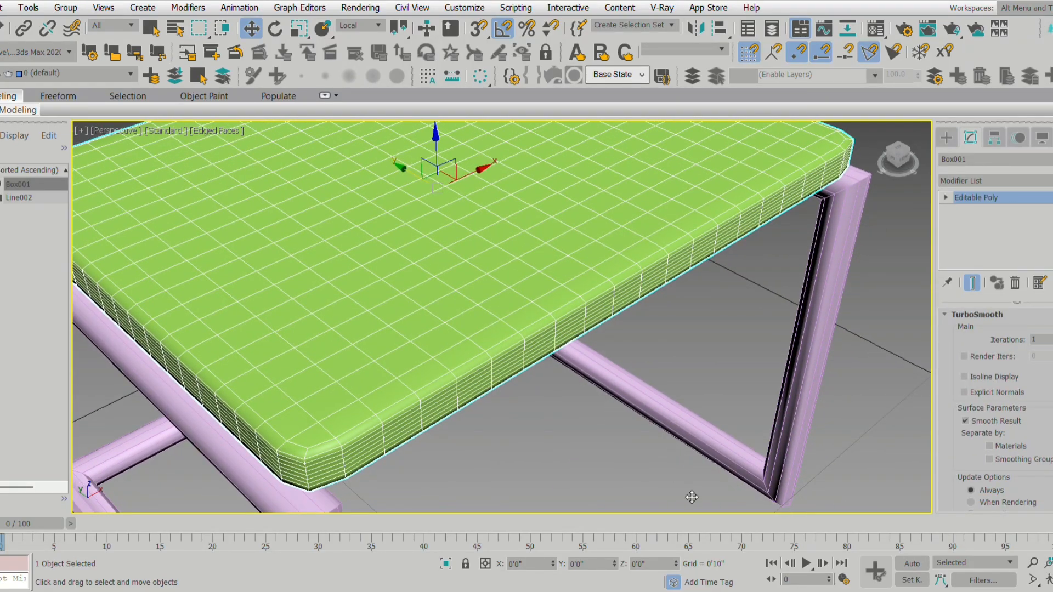
middle_click_drag(633, 424, 630, 362, "alt")
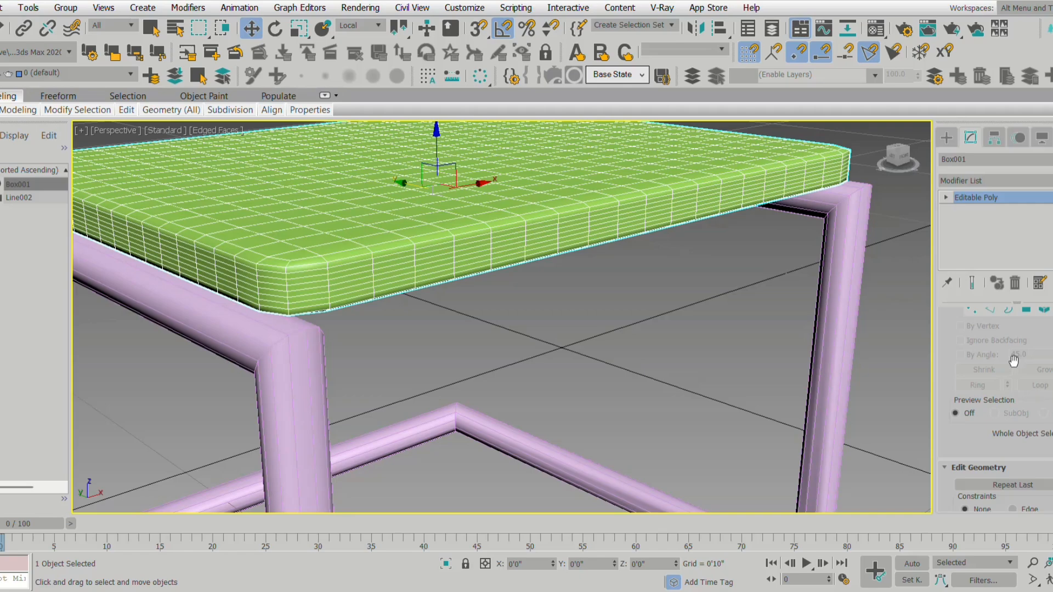
In Edge mode, select the full edge loops around the seat's upper and lower rims and bring up the edge editing options.
left_click_drag(1014, 361, 1012, 446)
left_click(991, 349)
scroll(527, 309, "up", 5)
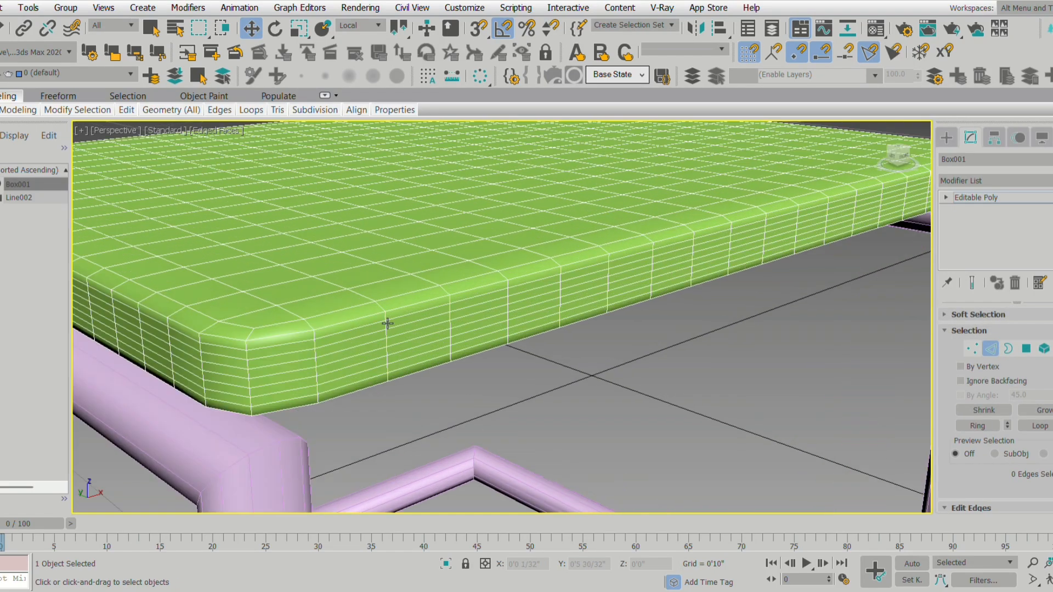
left_click(407, 336)
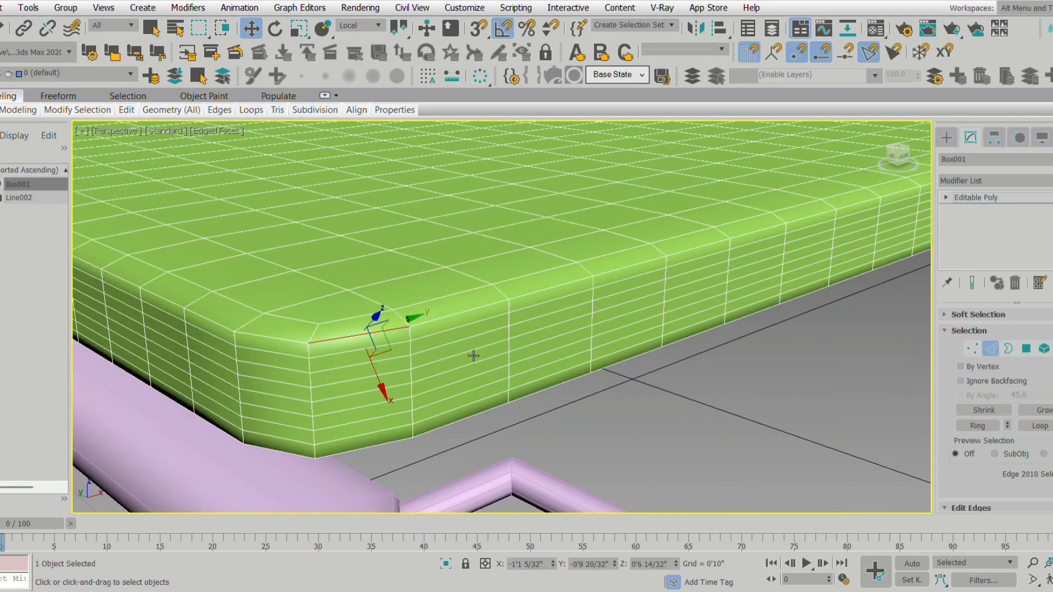
middle_click_drag(470, 357, 462, 390, "alt")
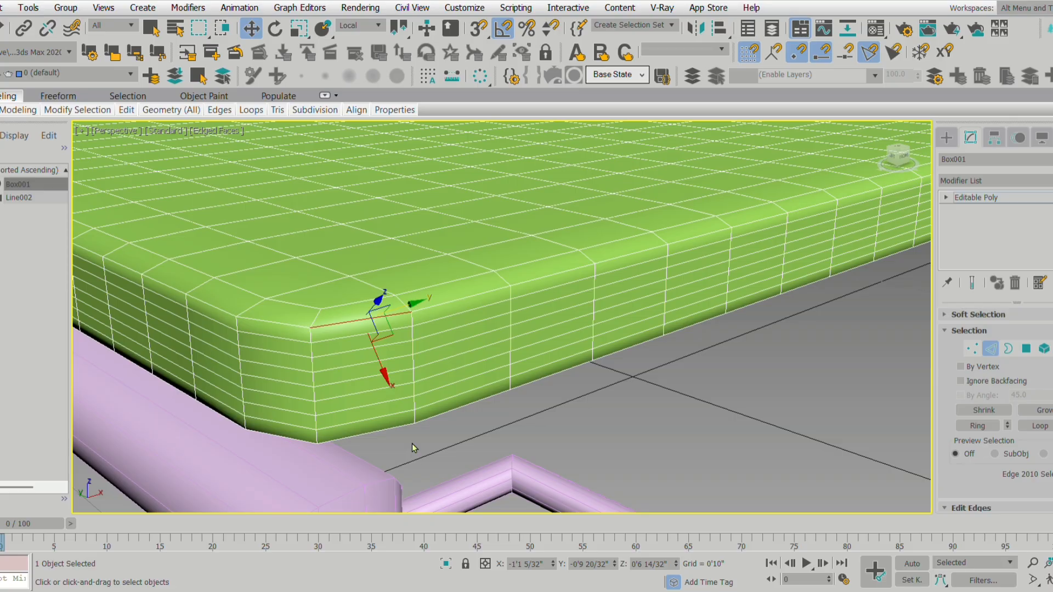
left_click(394, 435, "ctrl")
middle_click_drag(418, 450, 463, 435, "alt")
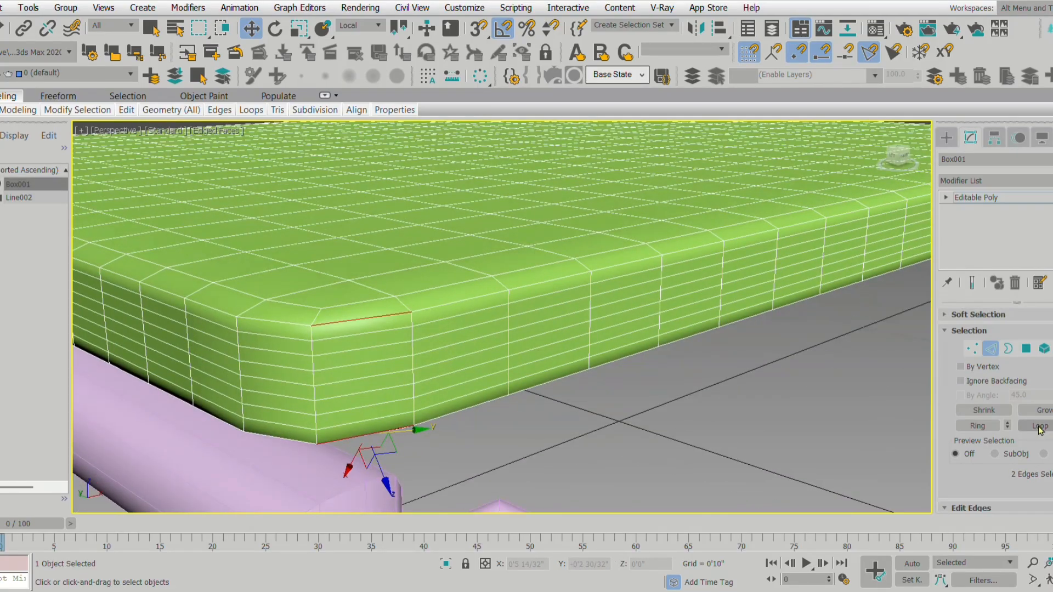
left_click(1037, 427)
middle_click_drag(581, 416, 582, 307, "alt")
scroll(582, 390, "up", 5)
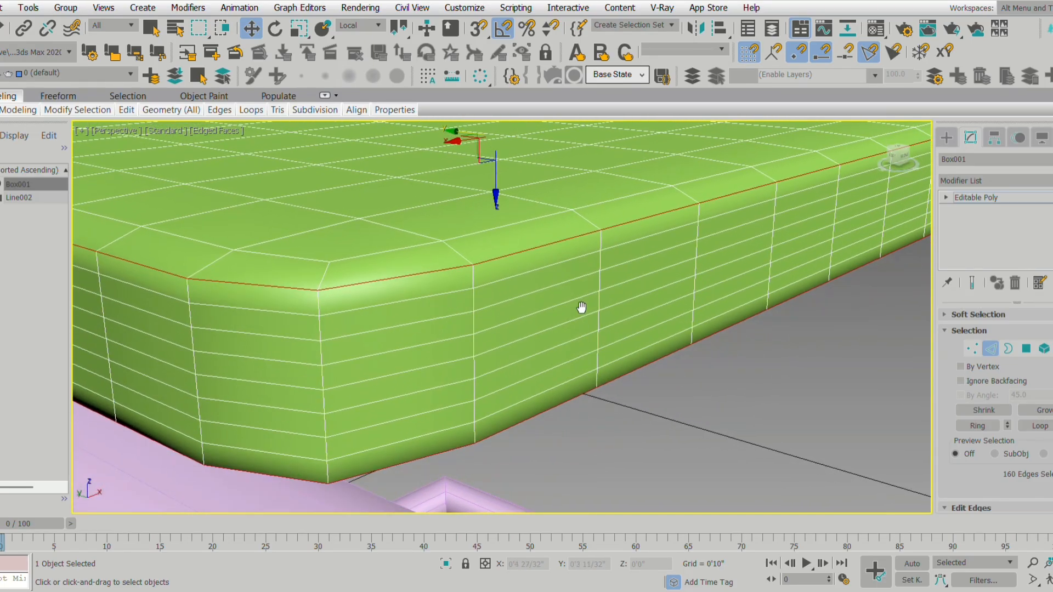
middle_click_drag(594, 343, 595, 331)
left_click_drag(972, 481, 977, 327)
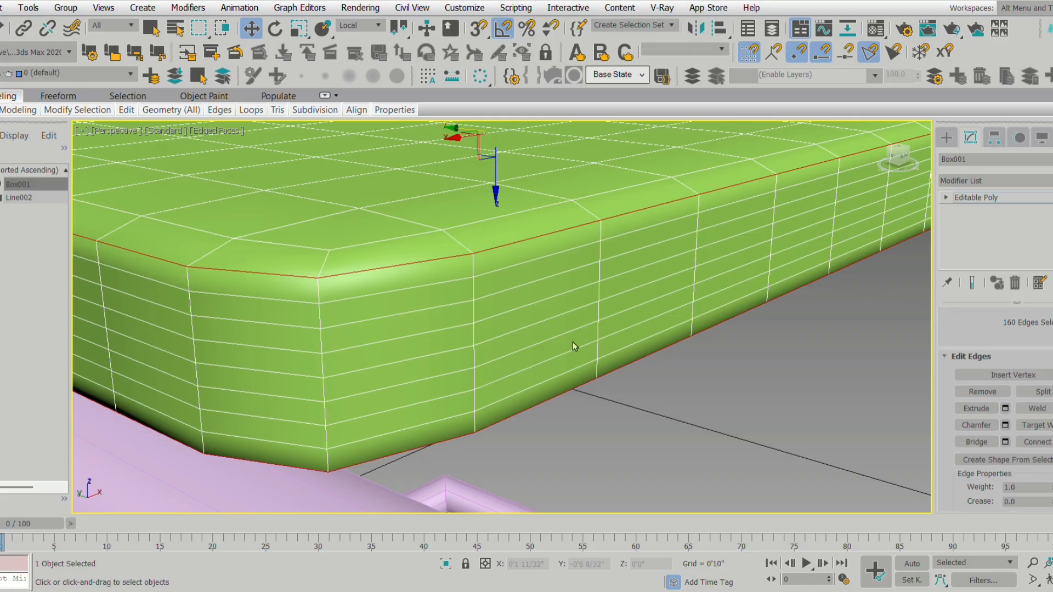
Create a new spline shape from the selected upper and lower rim edges of the seat and leave edge editing.
left_click(505, 324)
scroll(573, 350, "down", 5)
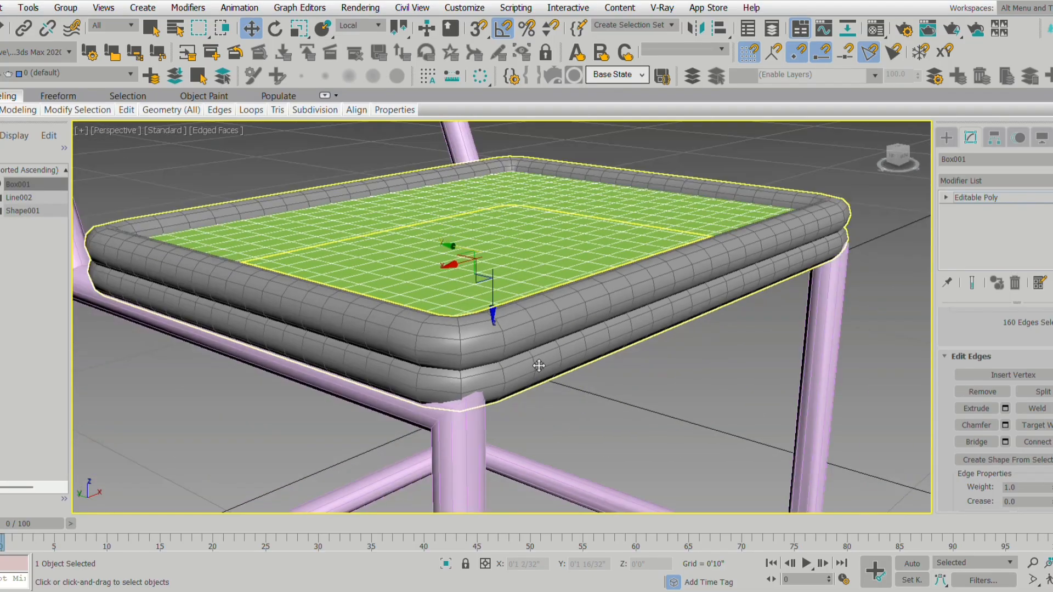
middle_click_drag(539, 366, 561, 403)
left_click_drag(997, 336, 995, 489)
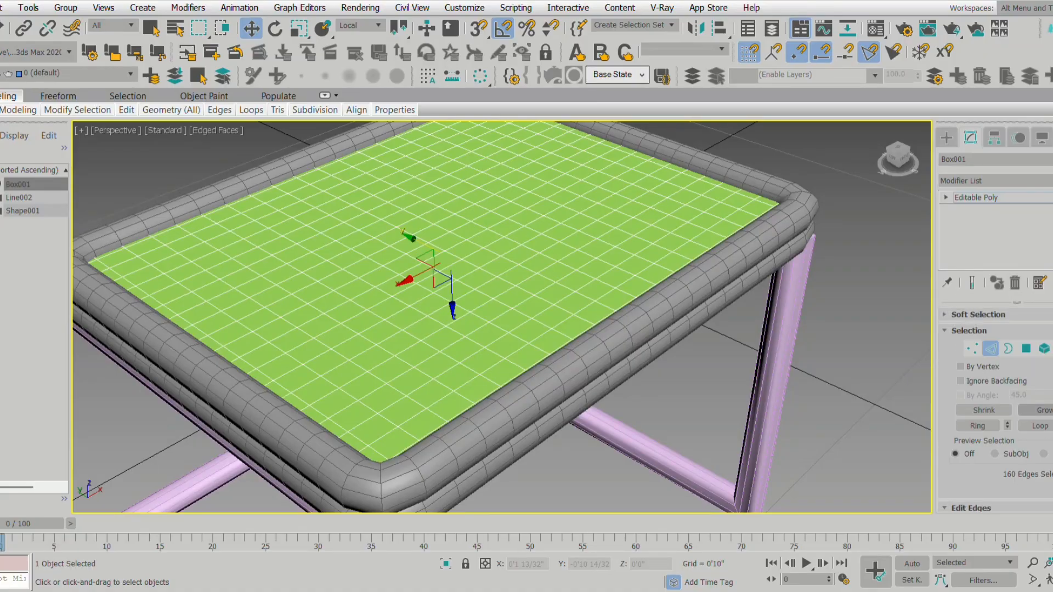
left_click(946, 137)
Select the rim shape and reduce its rendering thickness until it forms thin piping around the seat.
left_click(805, 221)
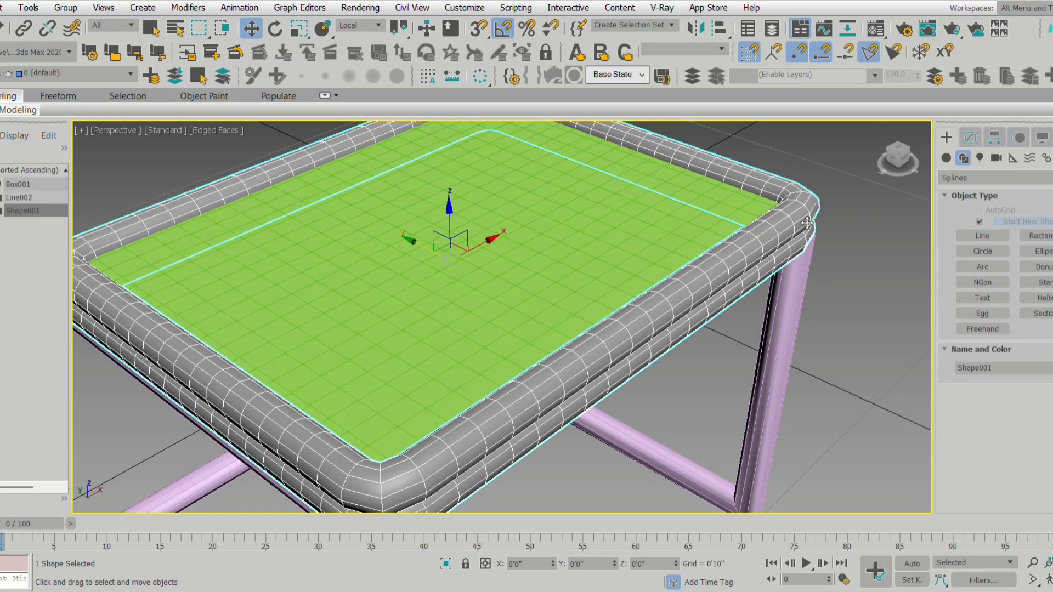
left_click(970, 138)
left_click_drag(994, 320, 1001, 510)
left_click_drag(1001, 351, 1001, 490)
mouse_move(1052, 393)
left_mouse_down()
mouse_move(1052, 378)
mouse_move(1052, 410)
left_mouse_up()
middle_click_drag(670, 364, 641, 349, "alt")
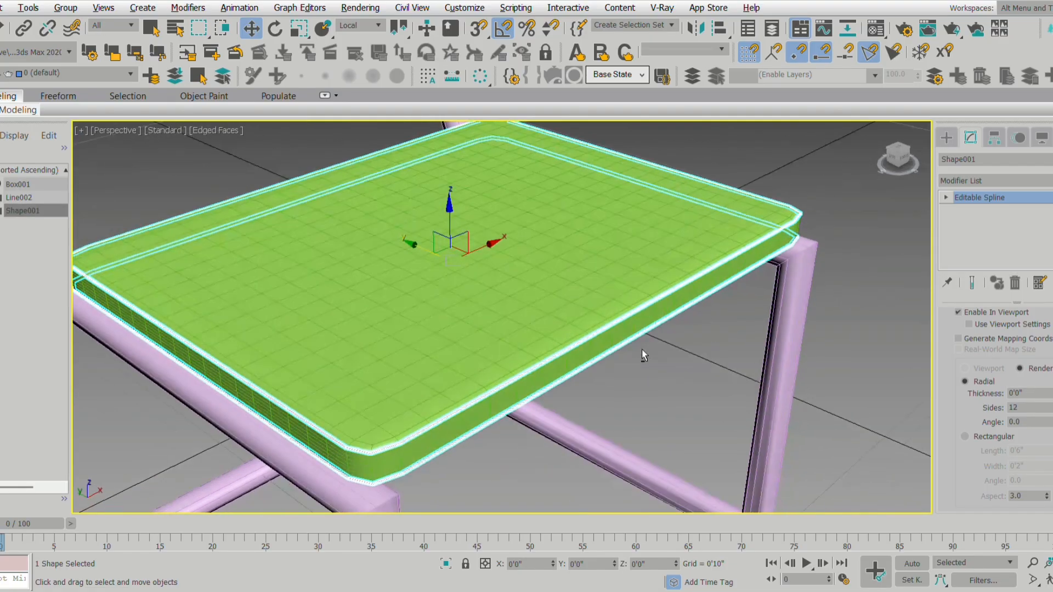
Attach the thin rim piping to the seat's Editable Poly so both become one object.
left_click(630, 268)
middle_click_drag(656, 280, 644, 287, "alt")
scroll(1030, 384, "down", 5)
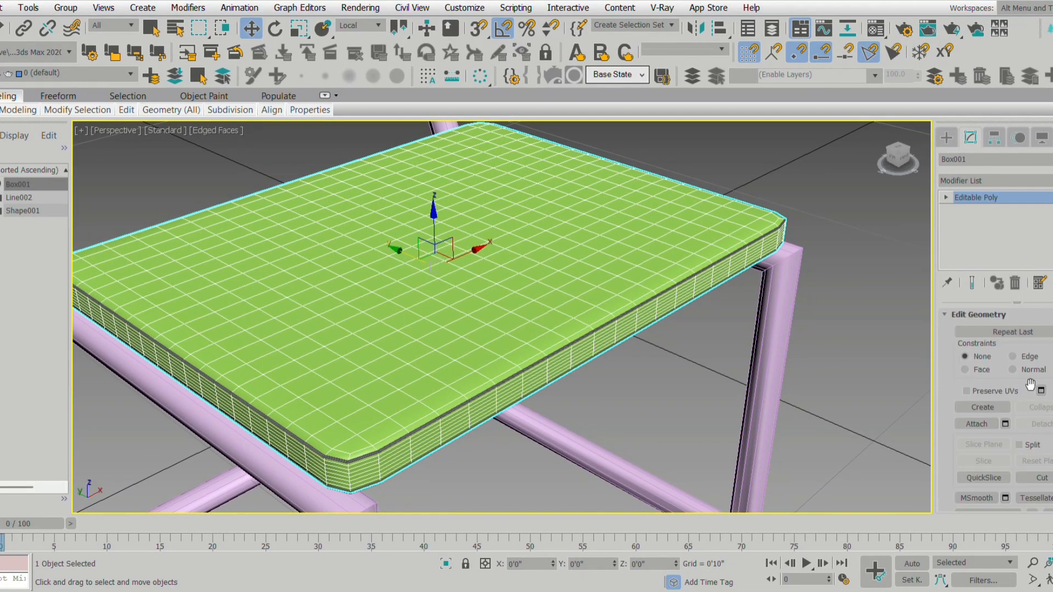
left_click(985, 425)
scroll(588, 249, "up", 10)
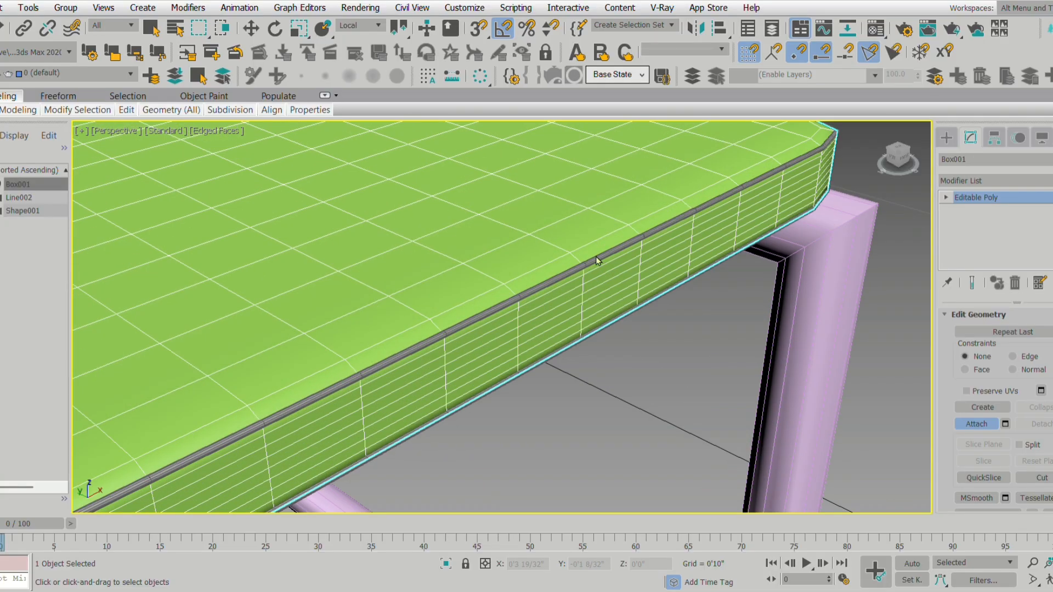
left_click(603, 264)
scroll(616, 328, "down", 10)
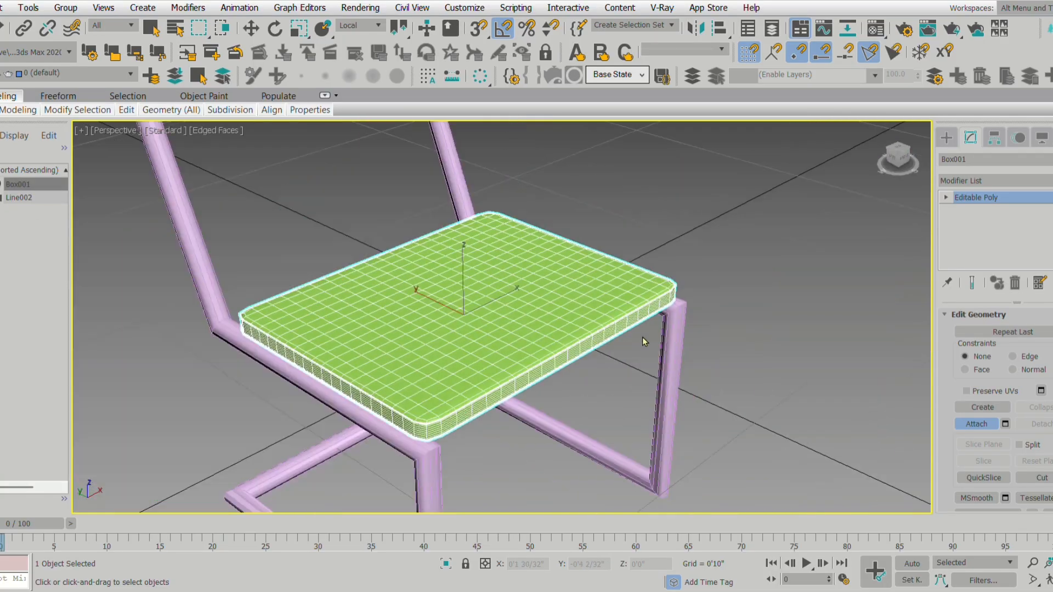
left_click(949, 138)
Enter vertex editing on the tubular frame spline and select its eight corner vertices, leaving out the open backrest ends.
middle_click_drag(725, 318, 760, 342, "alt")
scroll(739, 360, "down", 4)
left_click(741, 360)
left_click(640, 384)
middle_click_drag(680, 363, 684, 357, "alt")
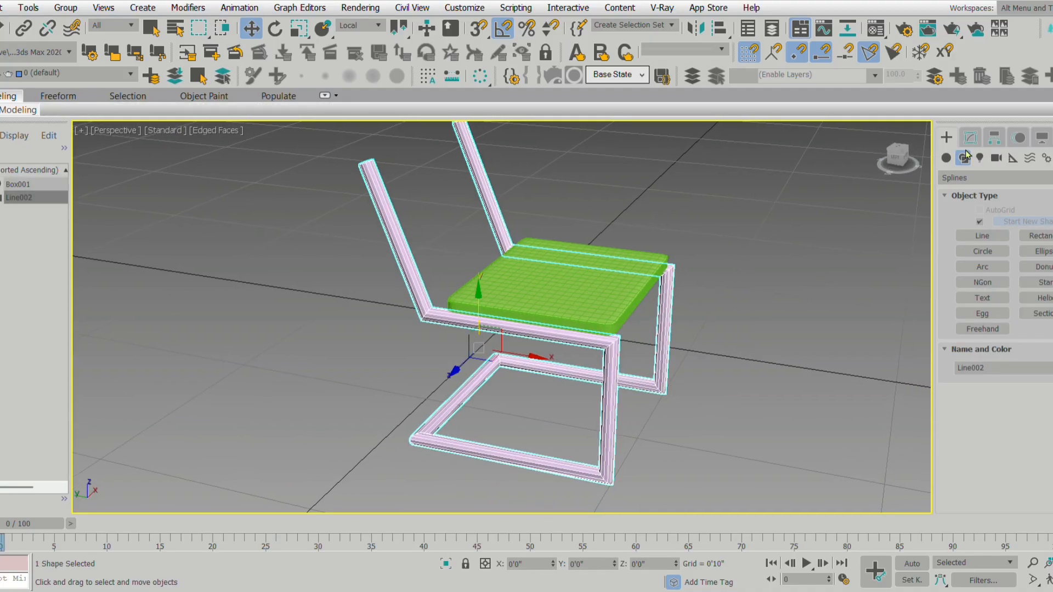
left_click(969, 139)
left_click(971, 210)
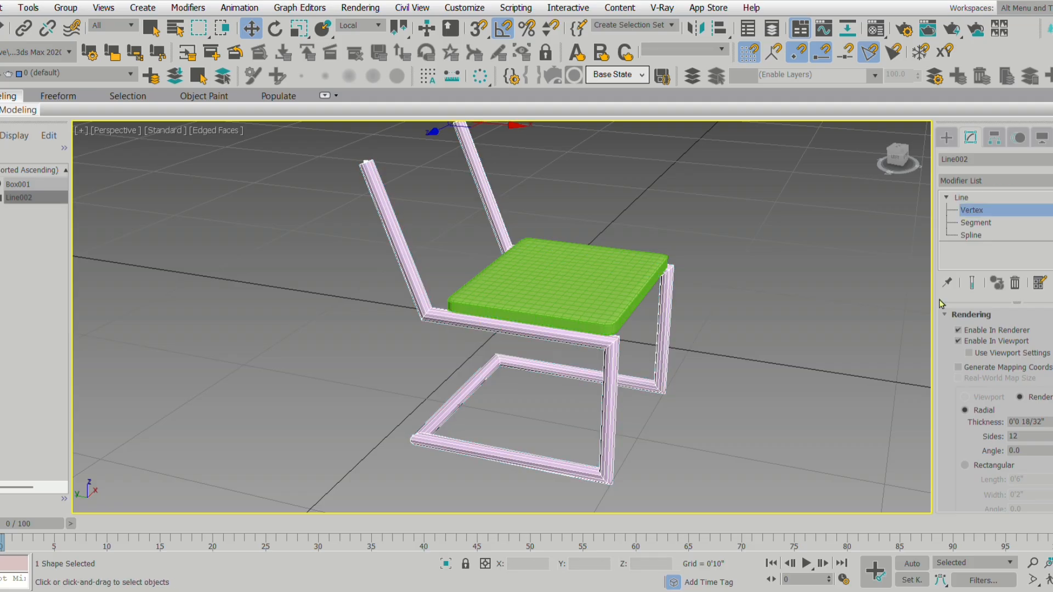
mouse_move(684, 350)
middle_mouse_down("alt")
mouse_move(694, 329)
mouse_move(689, 367)
middle_mouse_up("alt")
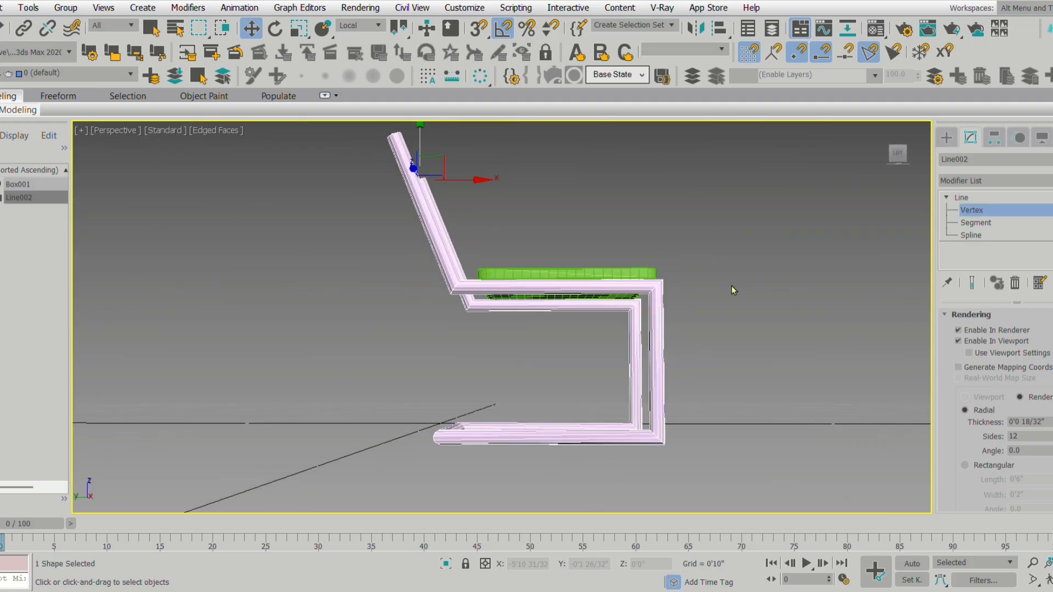
middle_click_drag(745, 251, 751, 246, "alt")
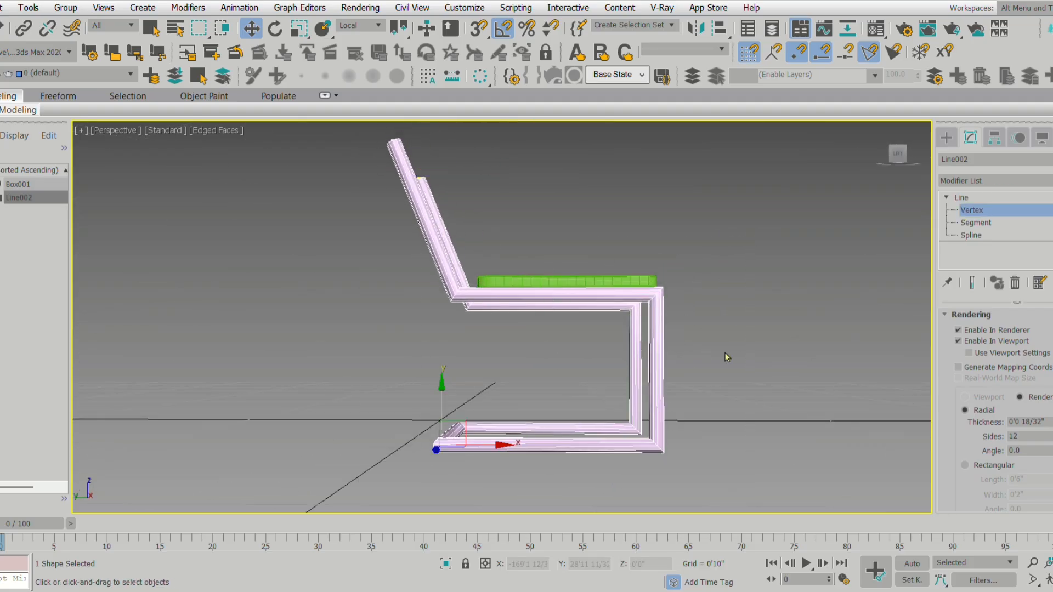
middle_click_drag(725, 353, 742, 337, "alt")
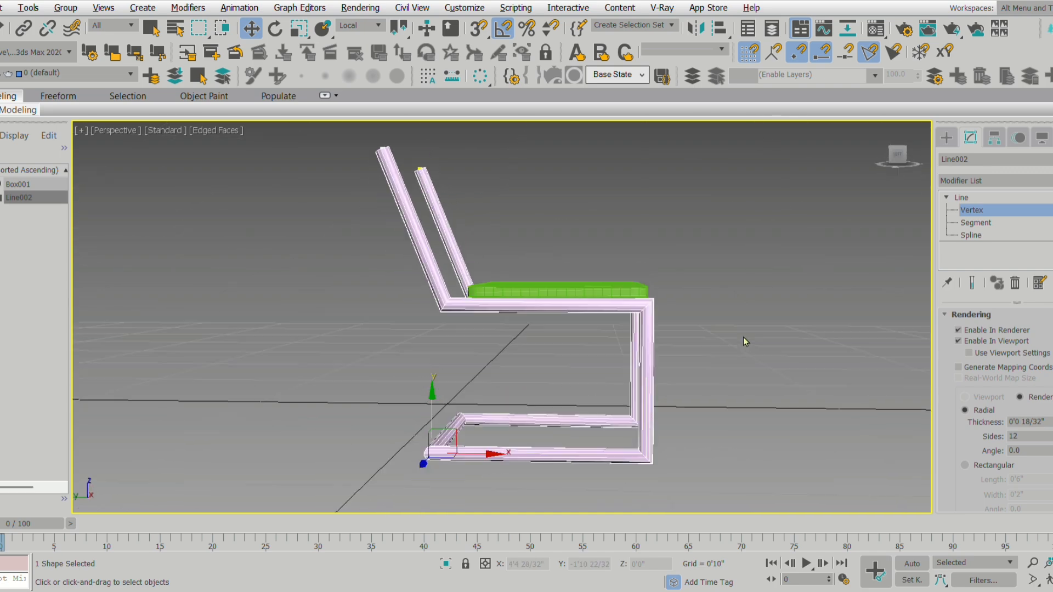
Fillet the selected frame vertices in the side view to round all the tube bends and leave vertex editing.
key("alt+w")
left_click(430, 410)
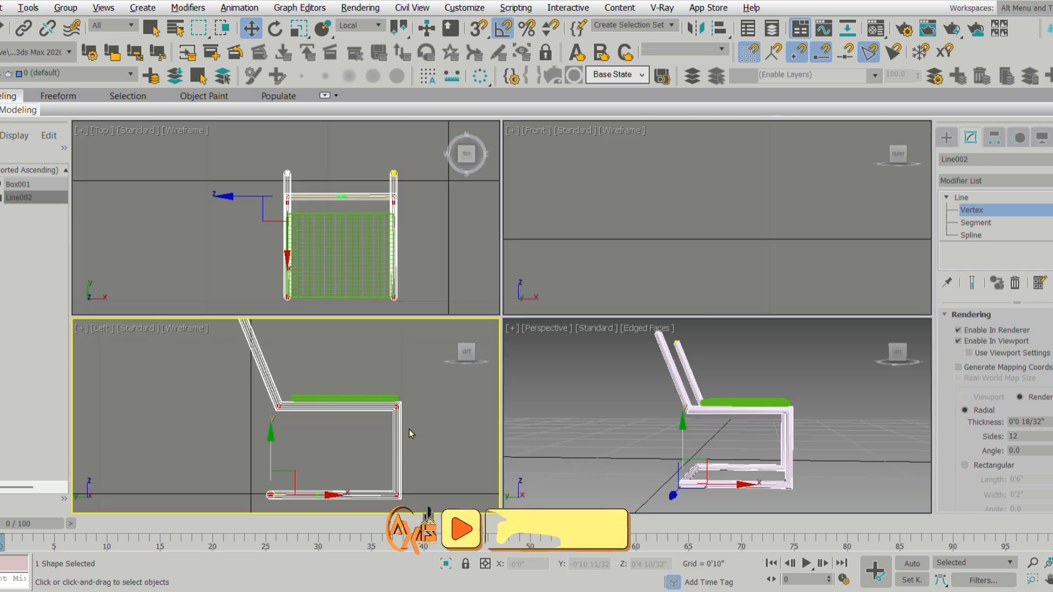
scroll(404, 432, "down", 2)
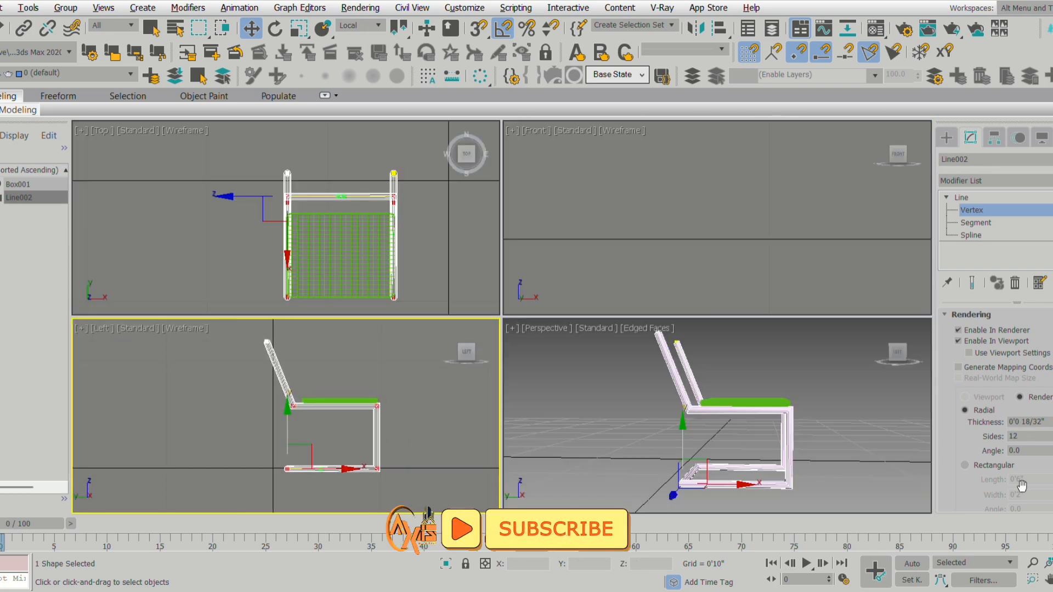
left_click_drag(1022, 486, 1036, 276)
left_click_drag(991, 445, 994, 269)
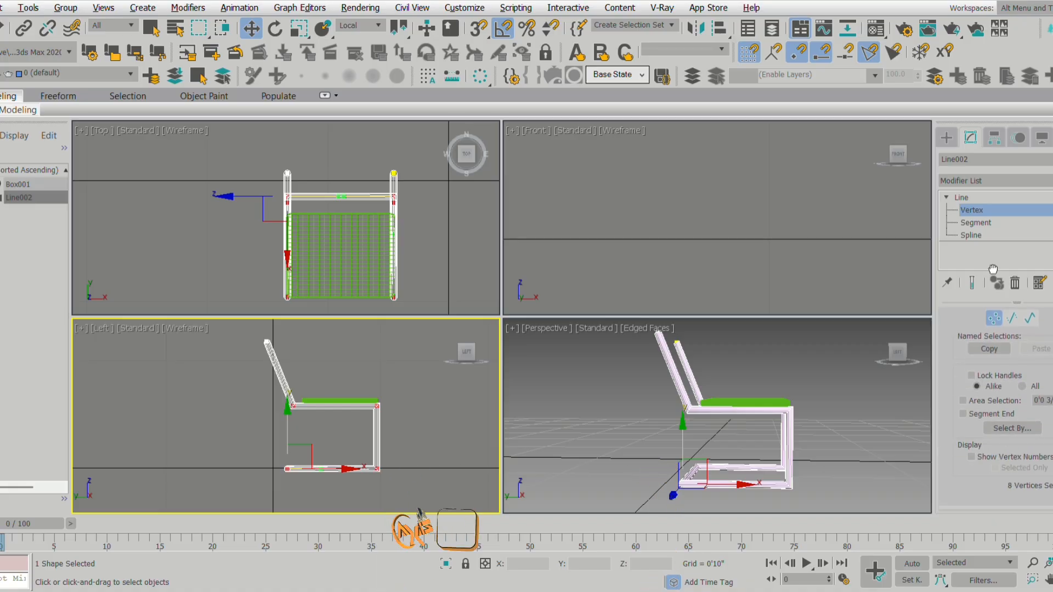
scroll(979, 459, "down", 4)
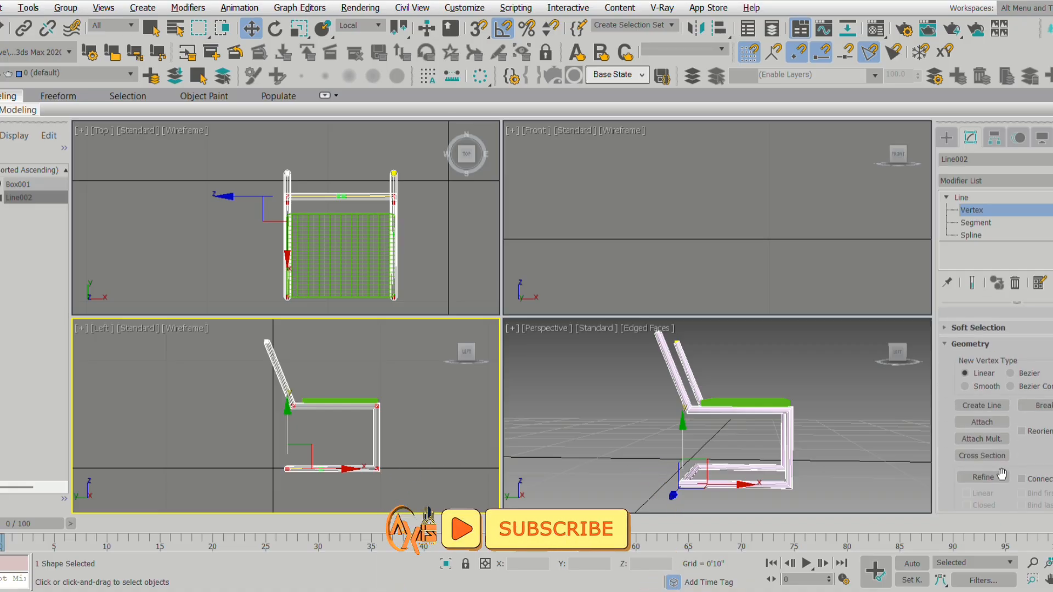
scroll(1002, 475, "down", 3)
scroll(1037, 360, "down", 2)
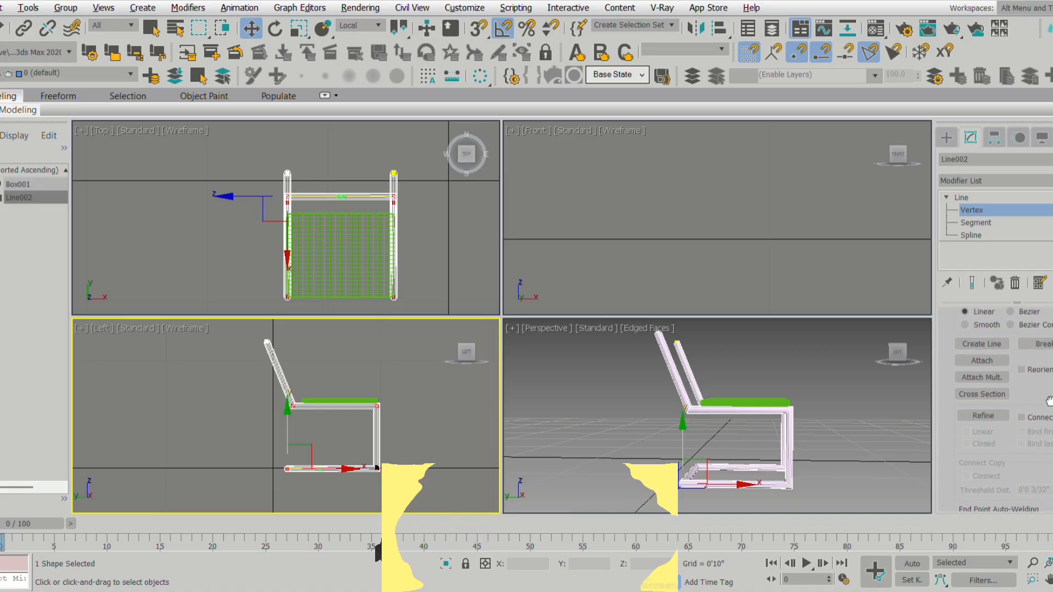
scroll(987, 433, "down", 2)
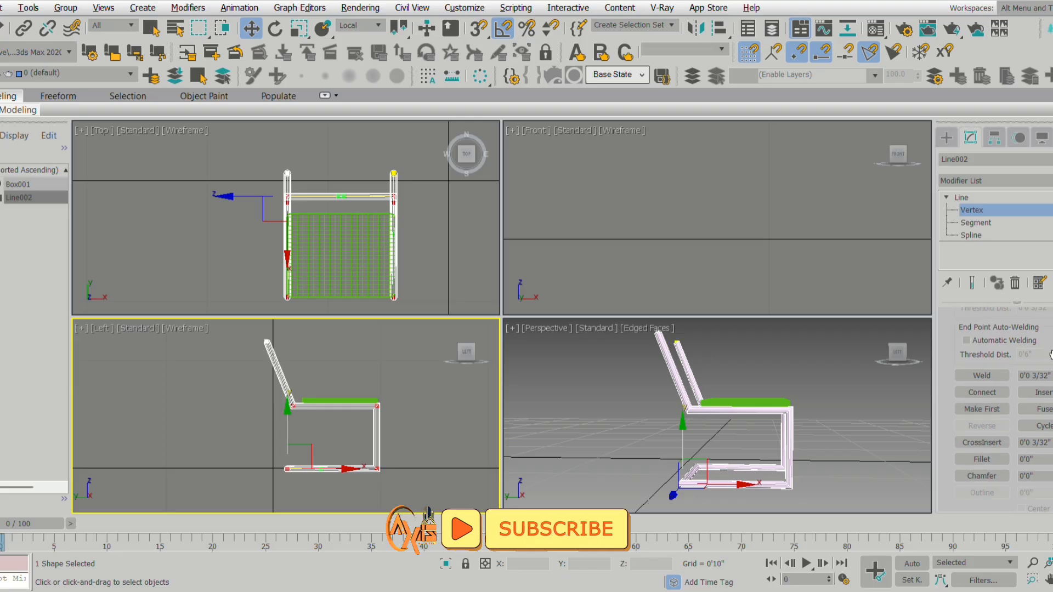
left_click(987, 425)
middle_click_drag(583, 451, 574, 451)
scroll(89, 465, "up", 4)
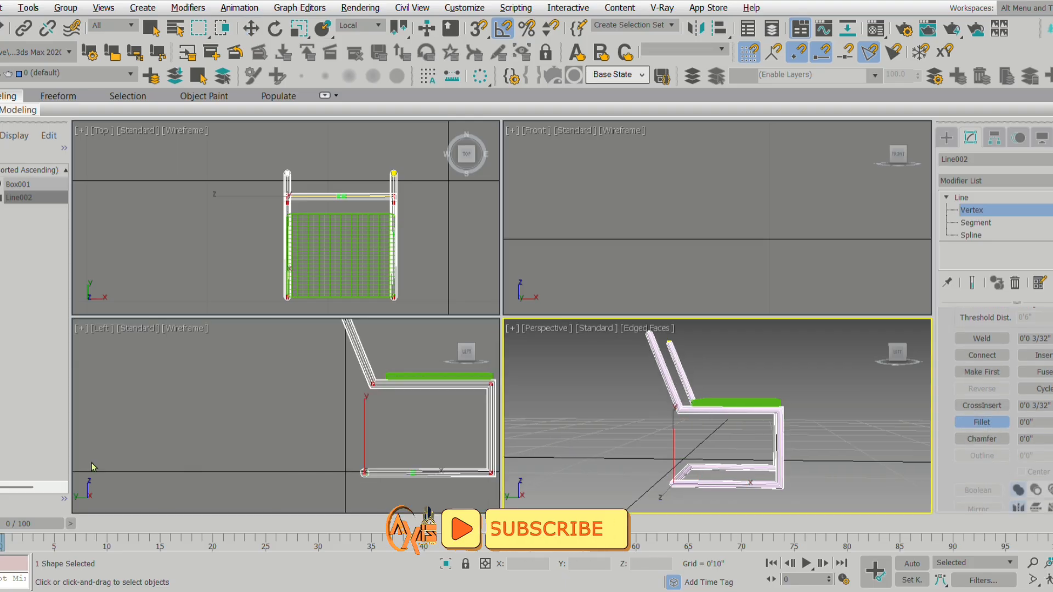
middle_click_drag(361, 471, 166, 446)
scroll(305, 456, "up", 3)
middle_click_drag(380, 446, 291, 455)
scroll(300, 448, "down", 1)
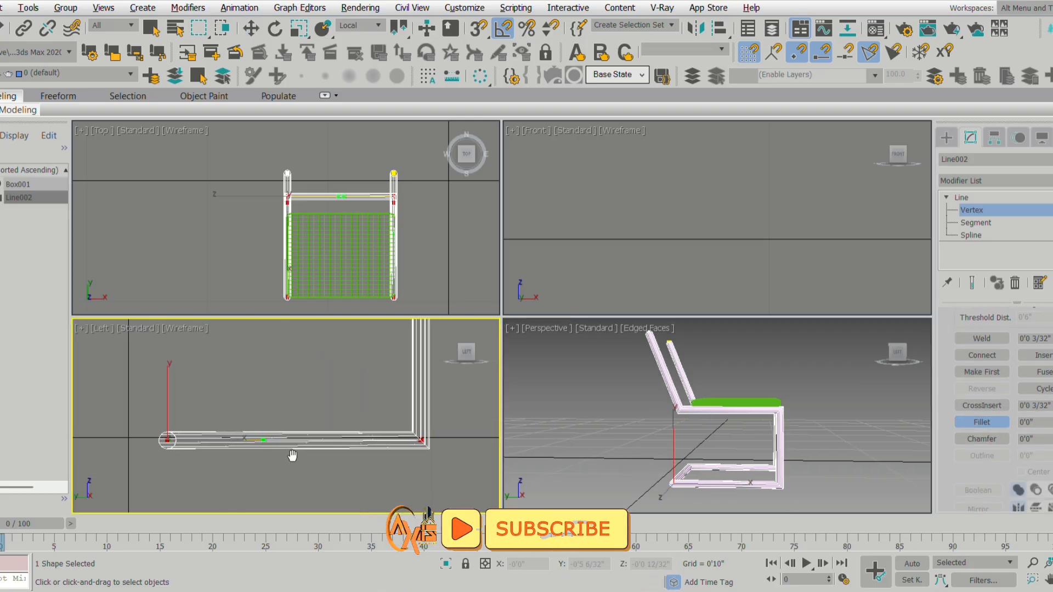
scroll(291, 455, "down", 1)
middle_click_drag(428, 453, 463, 448)
scroll(440, 447, "up", 1)
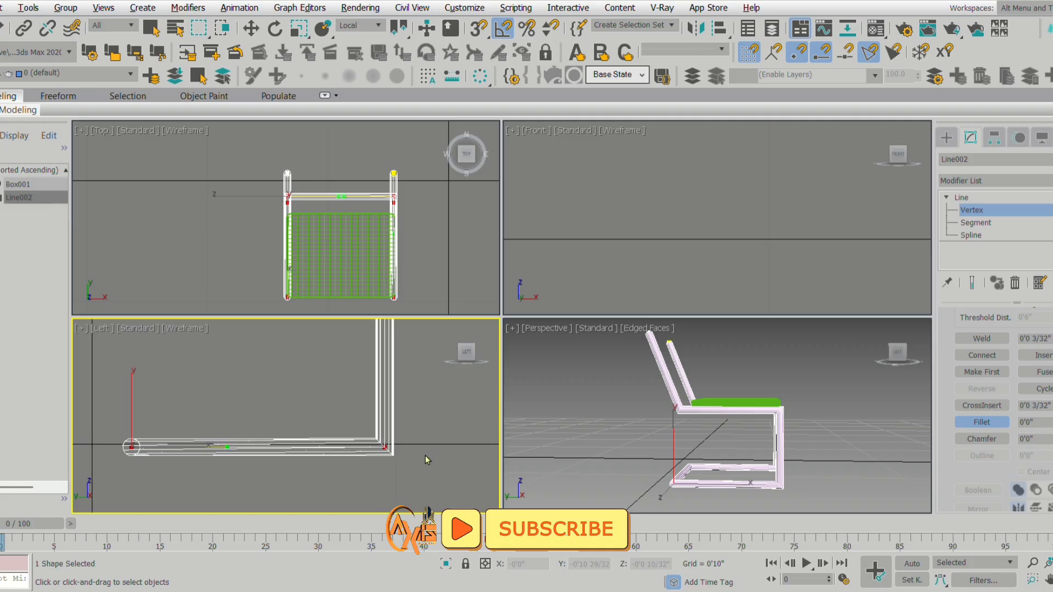
left_click_drag(393, 455, 404, 434)
right_click(741, 435)
key("alt+w")
middle_click_drag(700, 380, 660, 409, "alt")
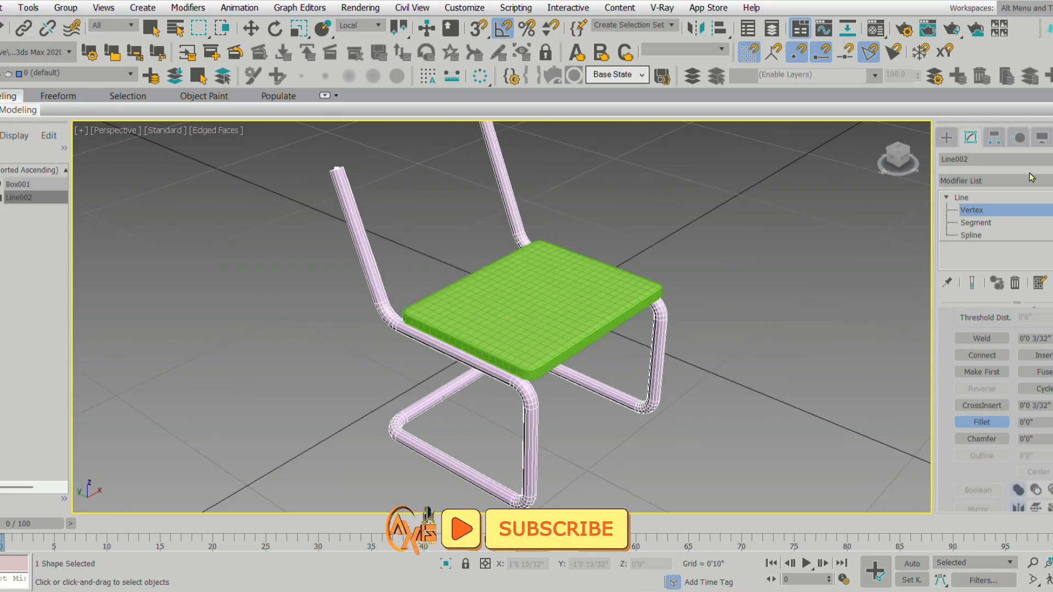
left_click(947, 137)
key("w")
Turn off the edged faces so the chair shows in plain default shading.
middle_click_drag(778, 351, 705, 387, "alt")
scroll(638, 361, "up", 5)
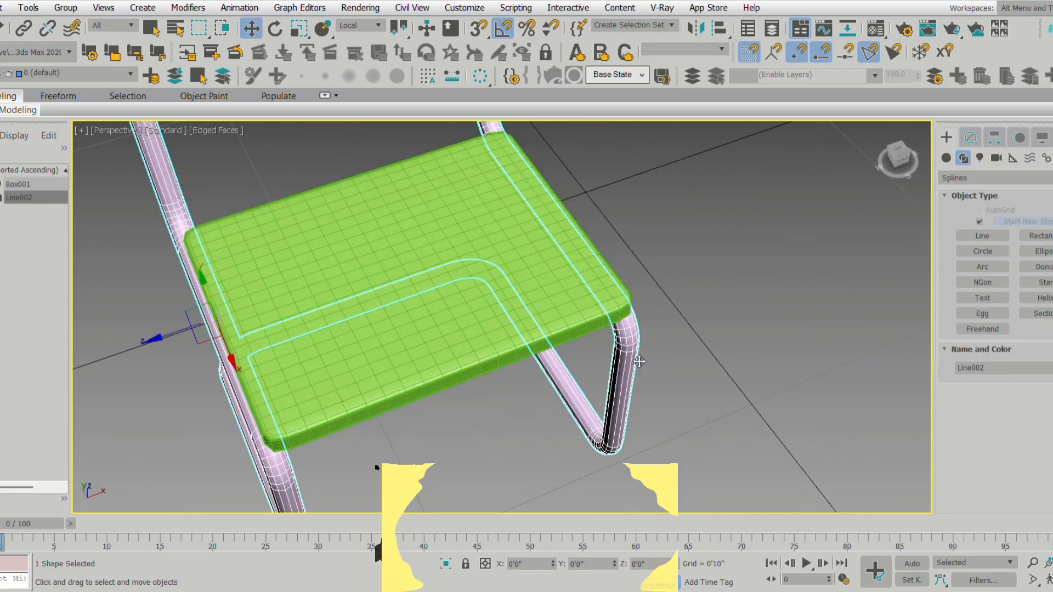
scroll(639, 362, "down", 5)
mouse_move(639, 362)
middle_mouse_down("alt")
mouse_move(510, 329)
mouse_move(526, 348)
mouse_move(496, 340)
mouse_move(545, 341)
mouse_move(645, 378)
mouse_move(631, 380)
mouse_move(714, 339)
middle_mouse_up("alt")
scroll(572, 357, "down", 2)
left_click(496, 340)
scroll(515, 354, "up", 2)
key("F4")
Give the tubular frame a grey surface and the seat a red one.
left_click(611, 378)
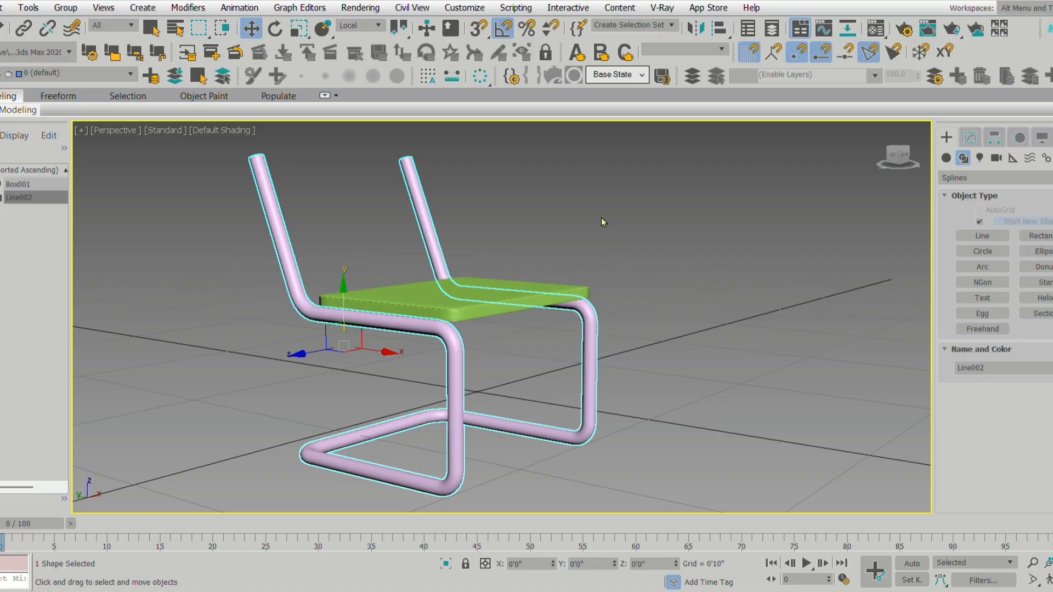
middle_click_drag(702, 356, 731, 355)
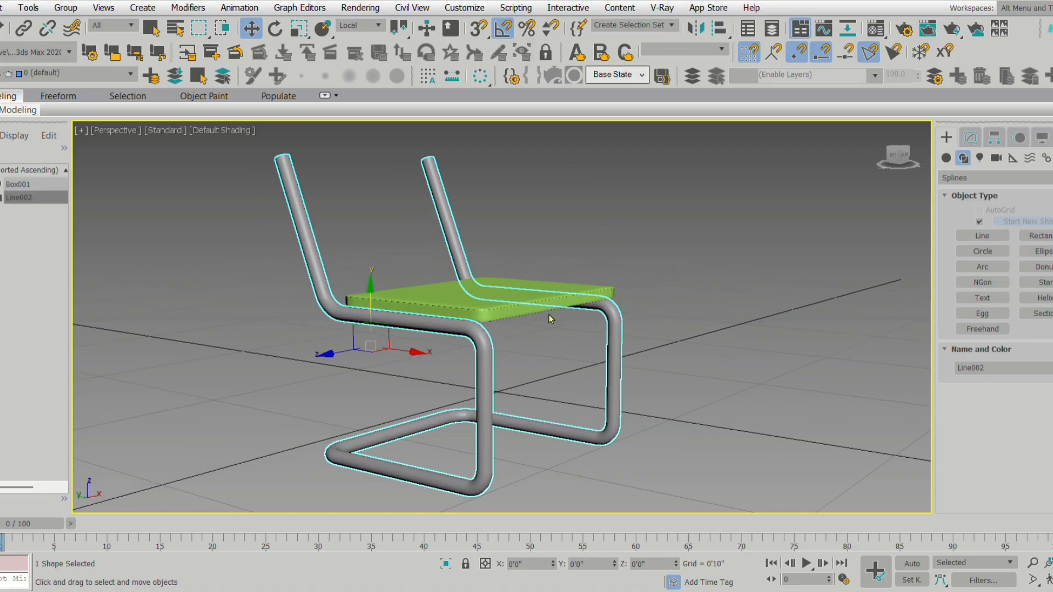
left_click(546, 305)
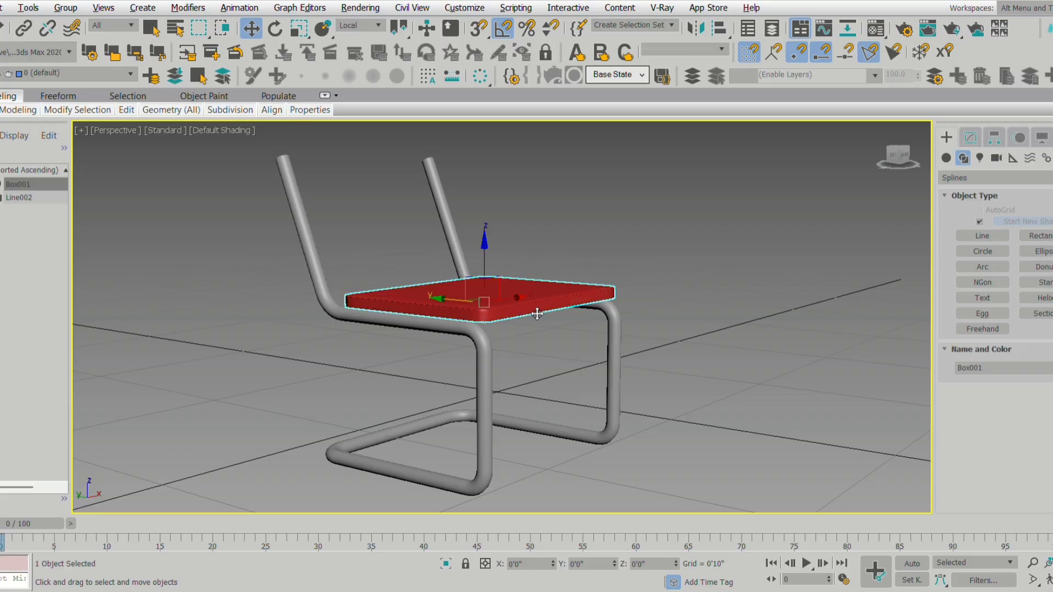
key("z")
middle_click_drag(553, 312, 576, 322, "alt")
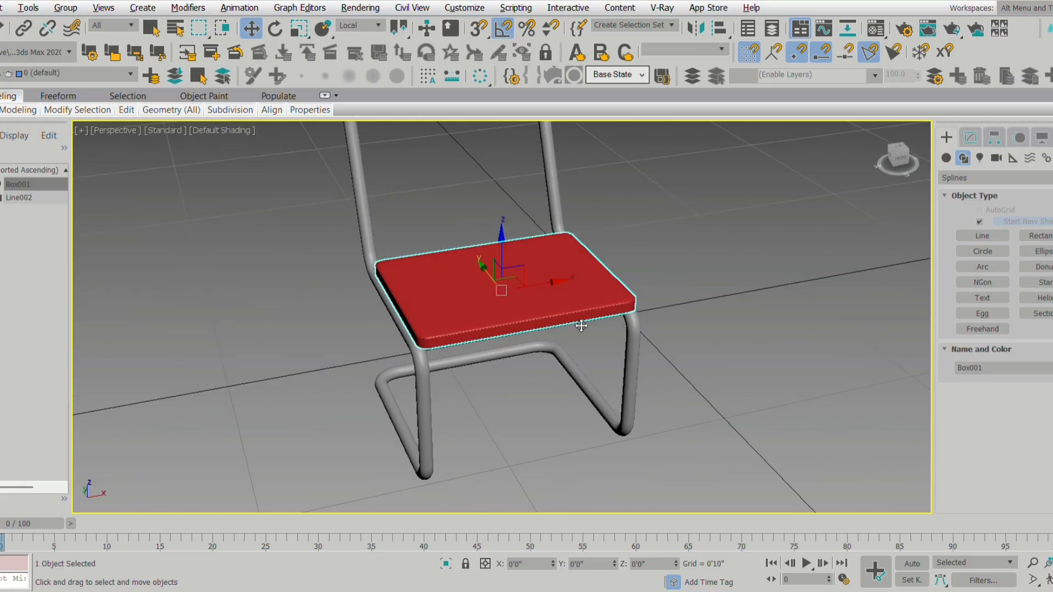
scroll(608, 302, "up", 4)
Apply an FFD(box) modifier with 3x3x4 control points to the red seat.
left_click(969, 139)
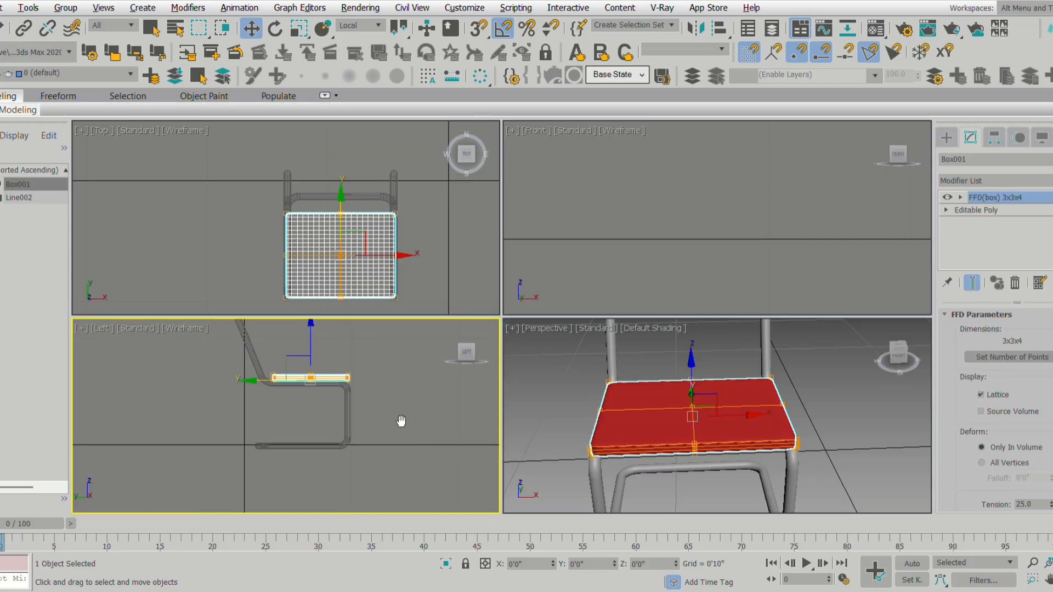
scroll(400, 423, "up", 2)
right_click(735, 235)
scroll(736, 257, "down", 3)
scroll(736, 255, "up", 5)
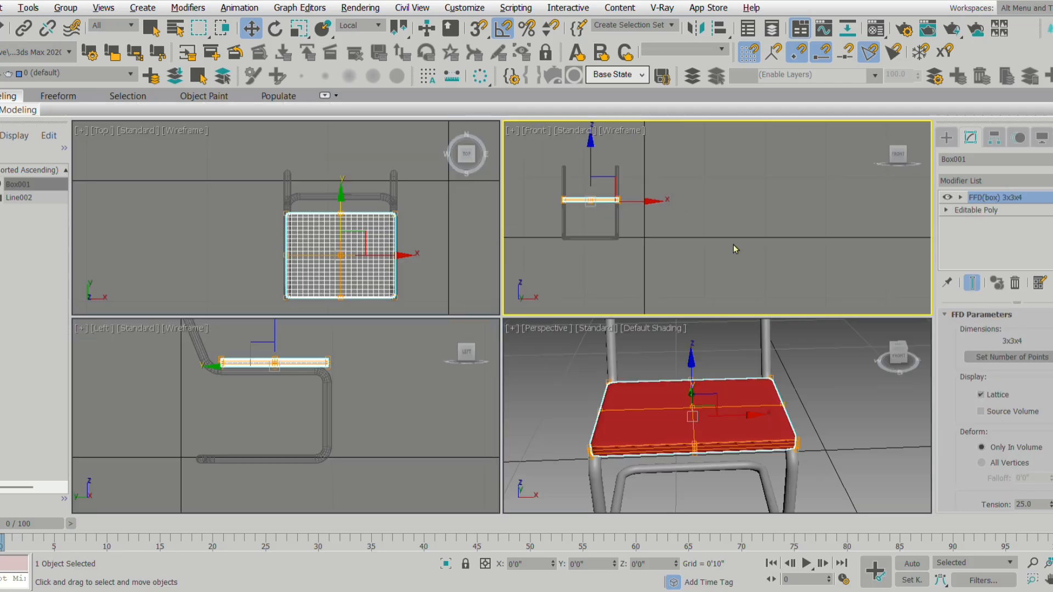
middle_click_drag(686, 250, 677, 248)
Lower the middle column of the seat's FFD control points in the front view to give the seat a gentle sag.
left_click(960, 198)
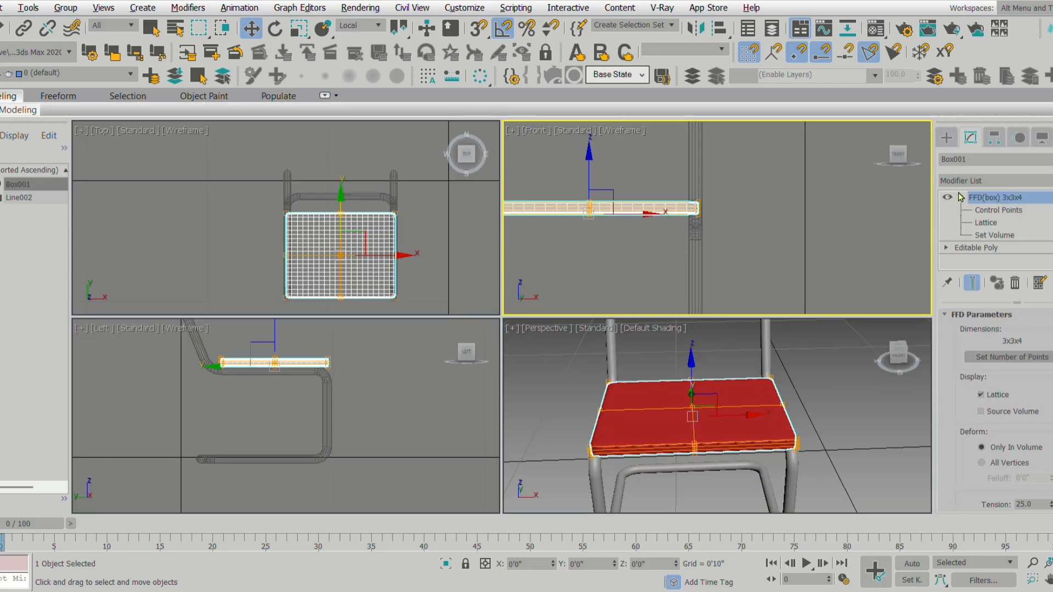
left_click(998, 210)
scroll(625, 233, "up", 3)
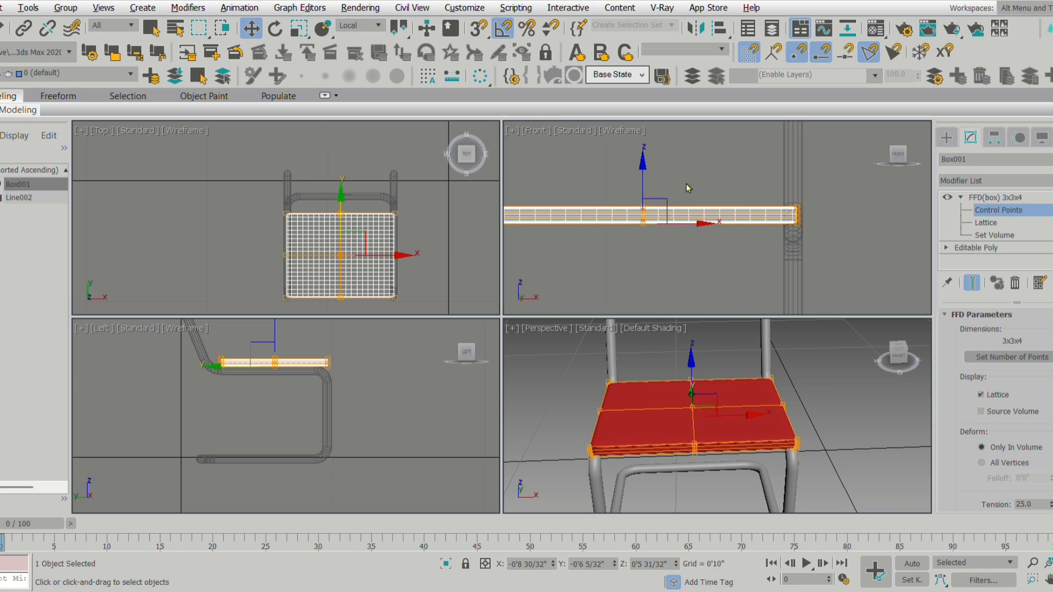
scroll(648, 211, "up", 2)
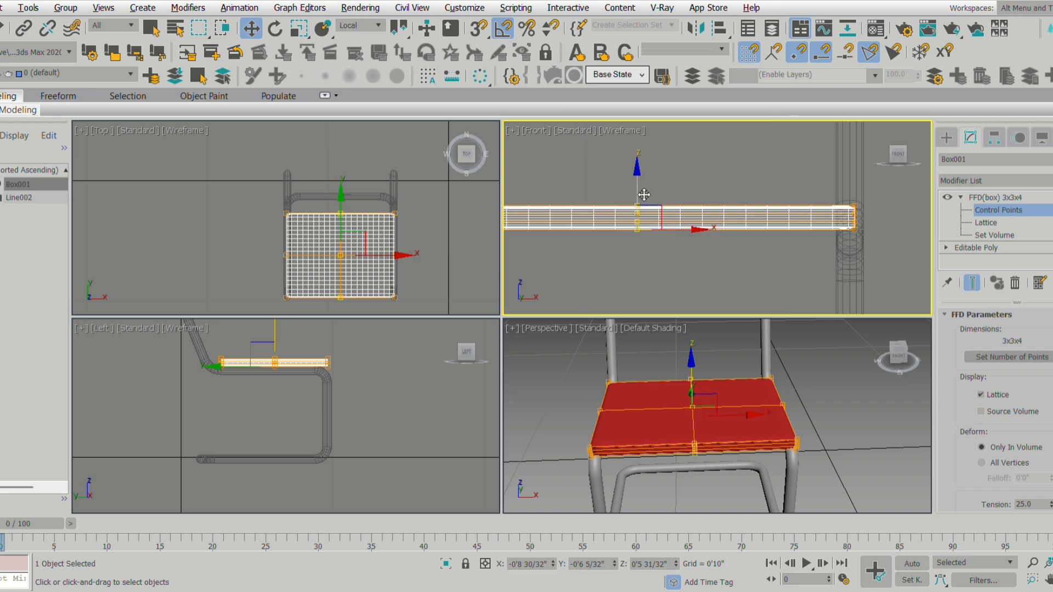
left_click_drag(644, 195, 644, 203)
left_click(947, 137)
middle_click(750, 400)
key("alt+w")
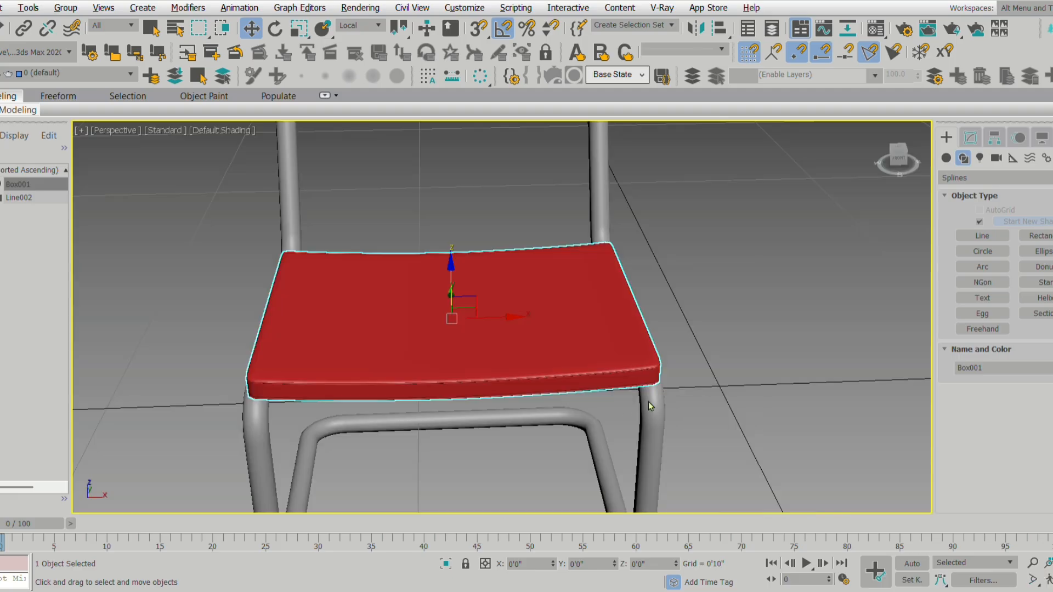
middle_click_drag(648, 400, 735, 308, "alt")
key("alt+w")
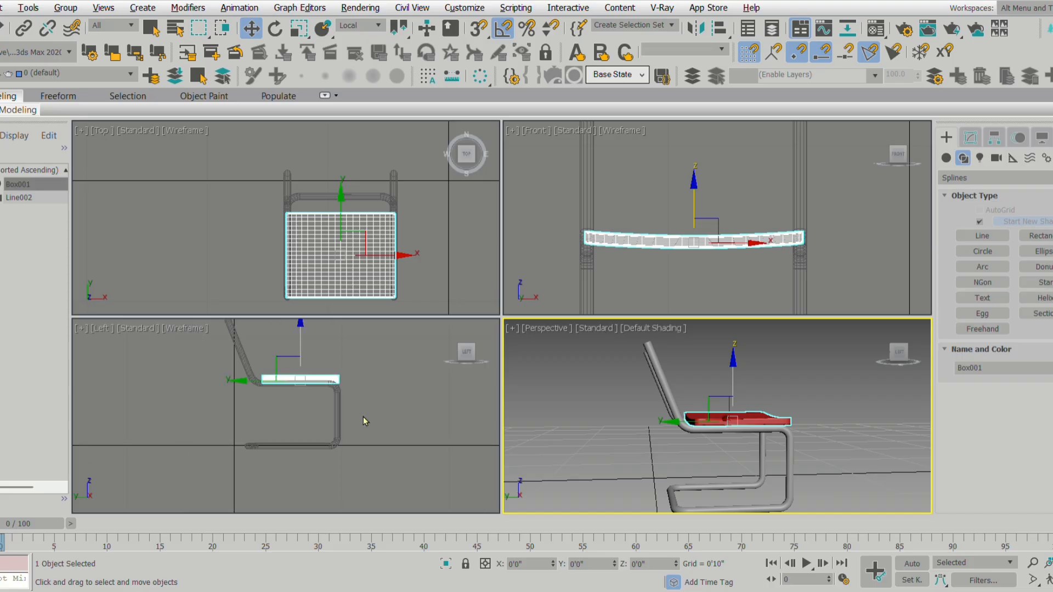
scroll(359, 416, "up", 5)
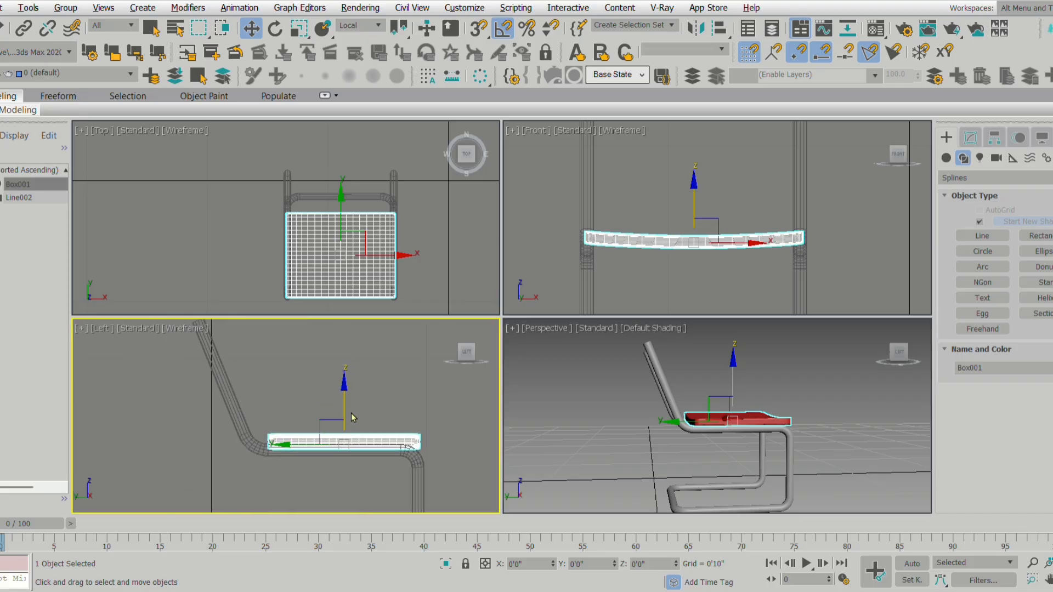
Clone the red seat cushion straight above the original in the left view and shift the copy back toward the backrest.
middle_click_drag(351, 413, 377, 432)
left_click_drag(375, 434, 375, 404, "shift")
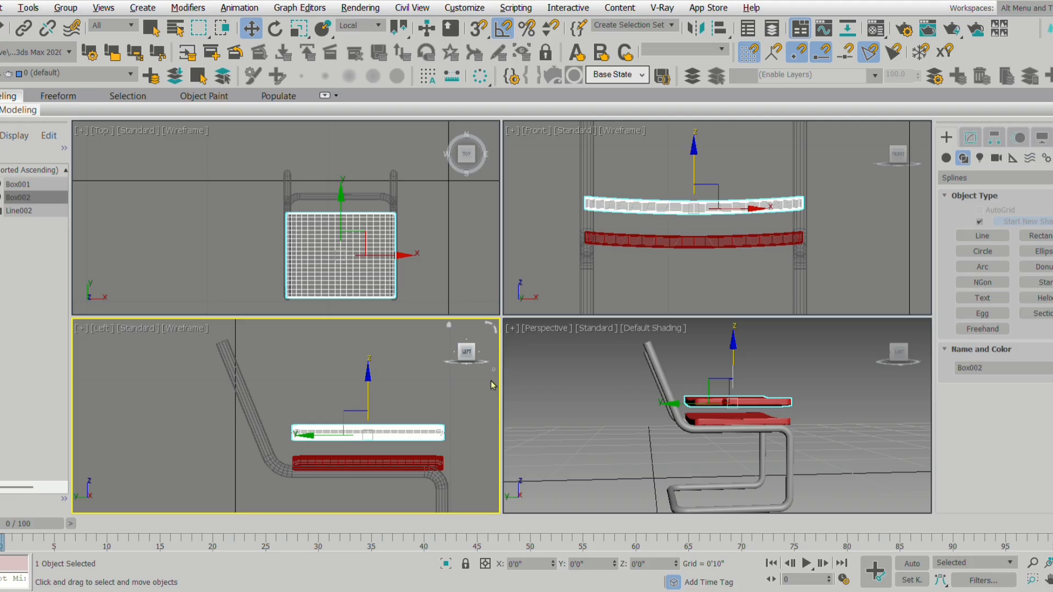
mouse_move(437, 432)
middle_mouse_down()
mouse_move(424, 434)
mouse_move(435, 427)
middle_mouse_up()
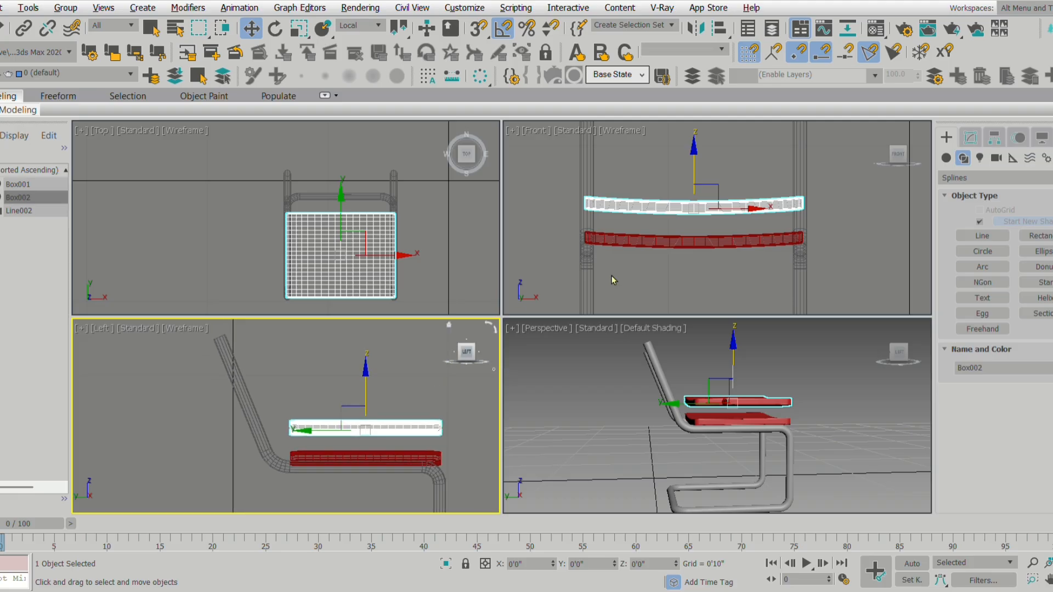
scroll(391, 248, "up", 3)
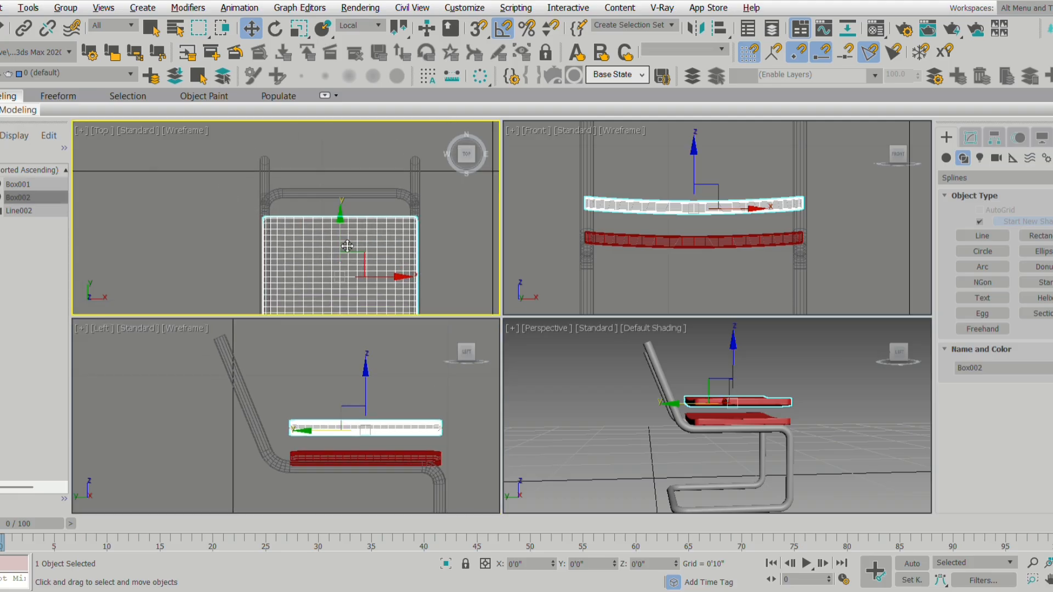
left_click_drag(347, 246, 347, 202)
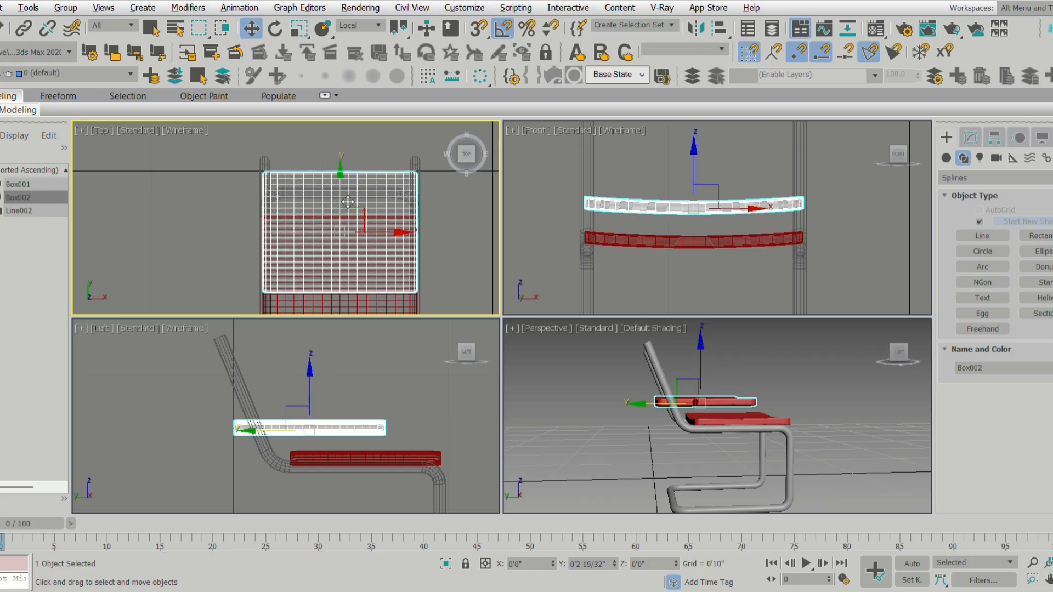
Rotate the copied cushion about 110 degrees in the left view so it stands up as a backrest.
right_click(305, 406)
key("e")
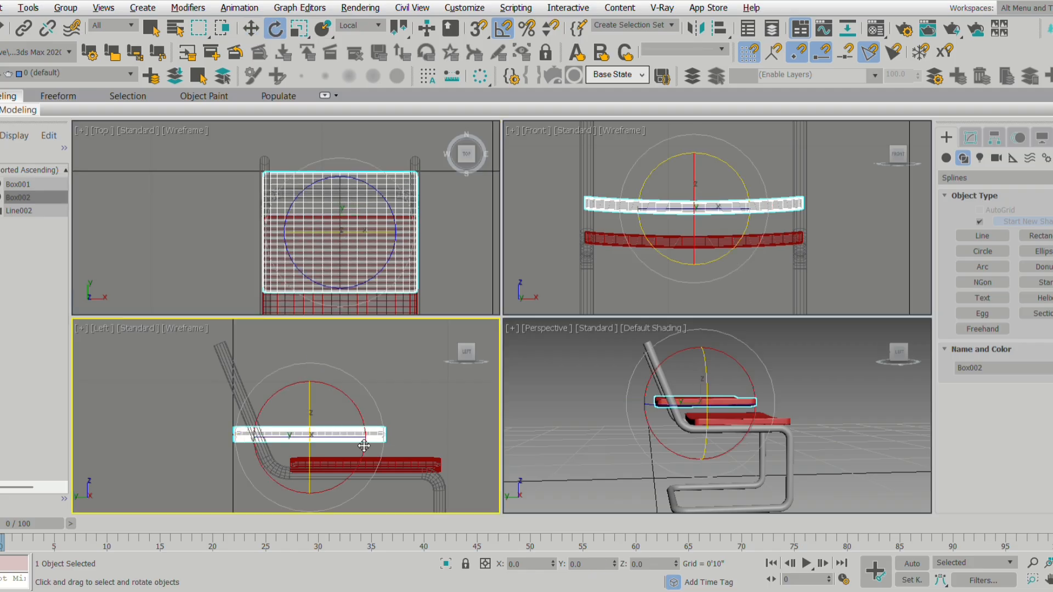
left_click_drag(280, 491, 365, 476)
key("w")
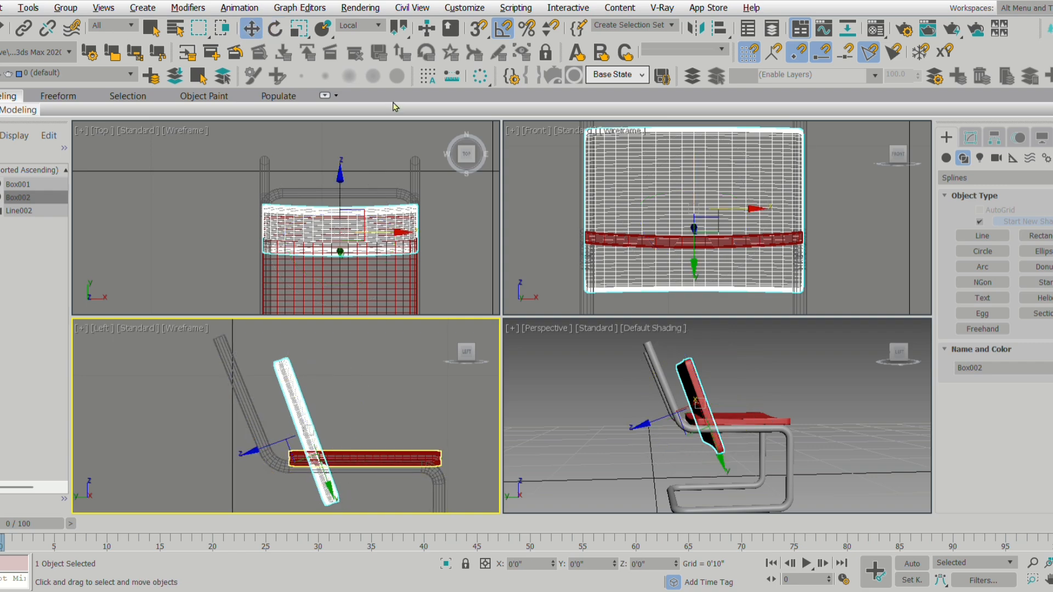
Switch the reference coordinate system to View and move the upright cushion horizontally back against the frame's sloped tubes.
left_click(364, 38)
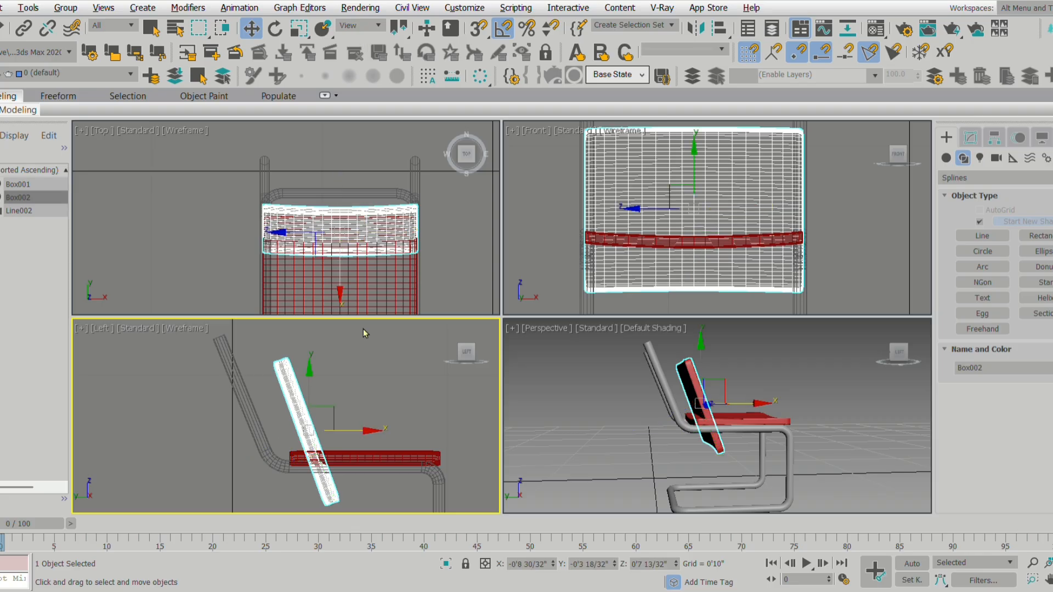
middle_click_drag(364, 422, 394, 426)
left_click_drag(398, 441, 356, 442)
Tilt the backrest cushion another 5 degrees and move it up and back along the frame's sloped tubes.
key("e")
scroll(340, 454, "up", 2)
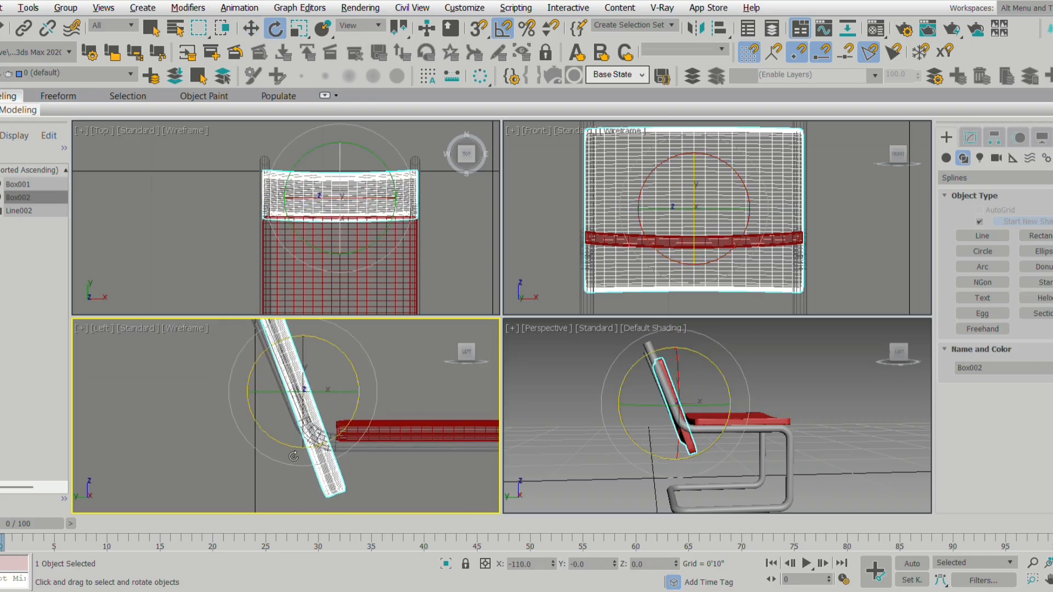
left_click_drag(278, 444, 281, 444)
scroll(295, 448, "down", 2)
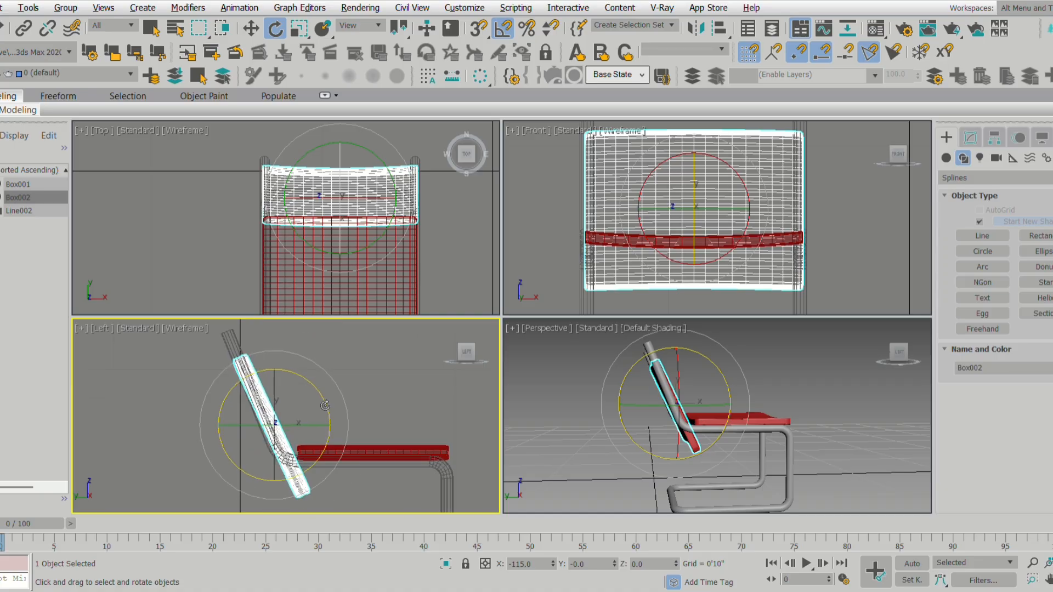
middle_click_drag(312, 402, 324, 420)
key("w")
left_click_drag(316, 417, 304, 388)
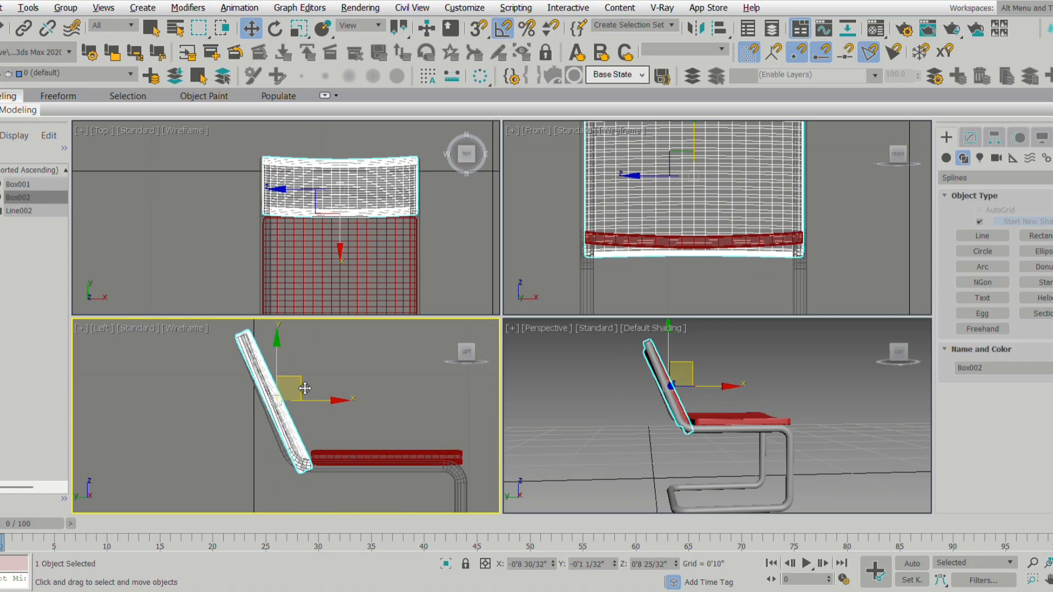
Turn off the angle snap and rotate the backrest cushion back by about 2 degrees to match the slope of the tubes.
scroll(340, 443, "up", 3)
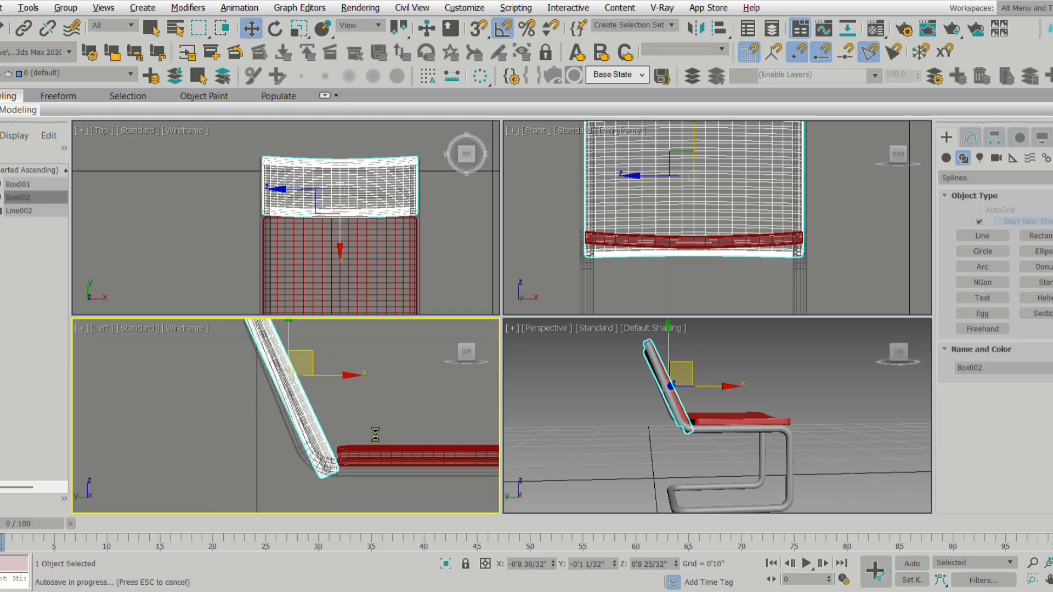
key("e")
middle_click_drag(364, 437, 320, 460)
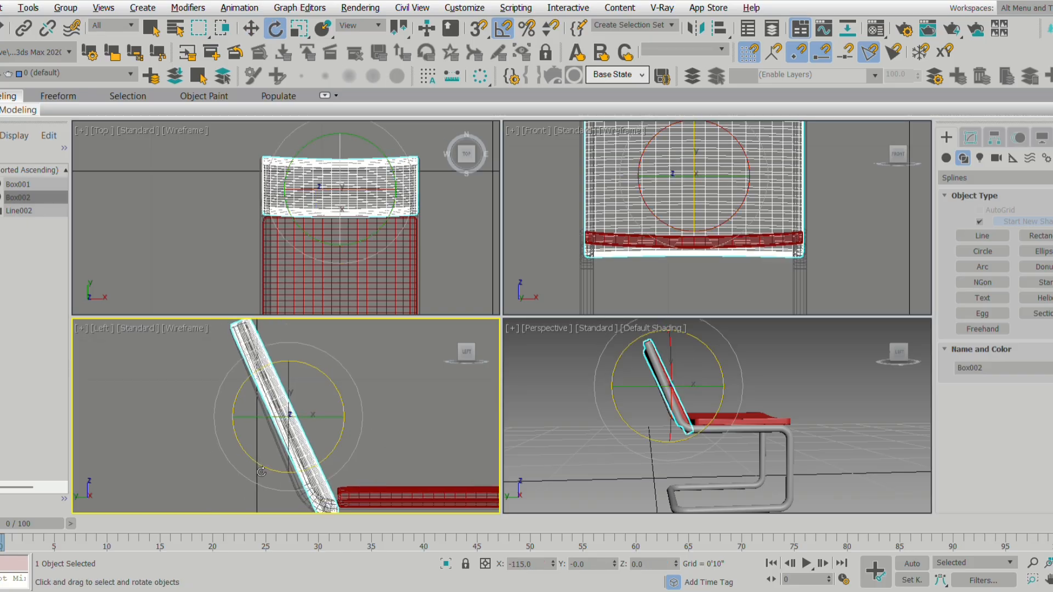
left_click_drag(262, 471, 258, 472)
mouse_move(381, 405)
middle_mouse_down()
mouse_move(356, 394)
mouse_move(390, 403)
middle_mouse_up()
left_click_drag(271, 462, 268, 462)
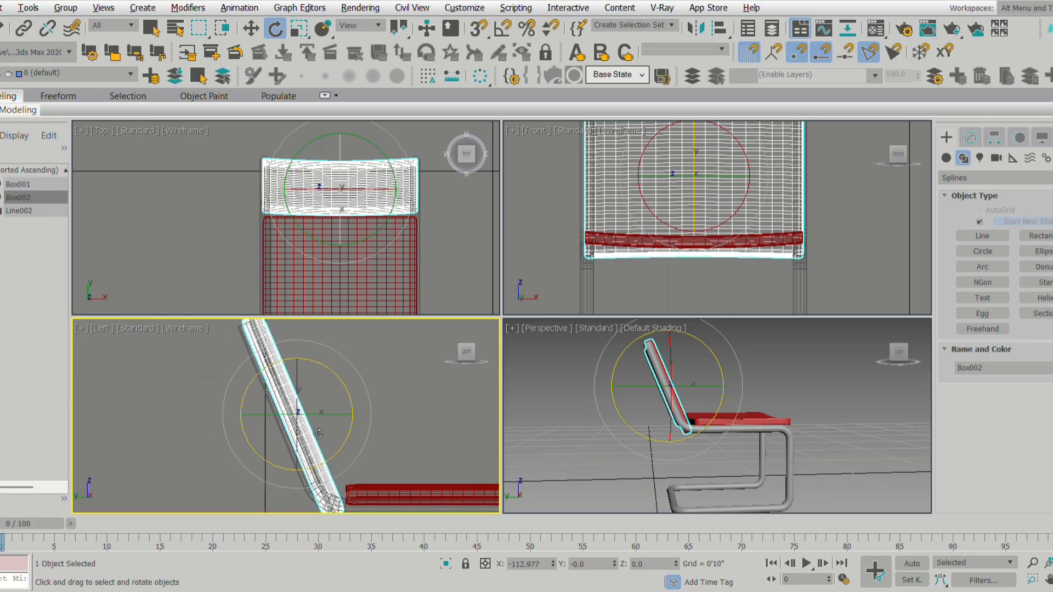
scroll(318, 434, "down", 2)
Examine in an enlarged perspective view how the backrest cushion fits against the frame and the seat.
key("alt+w")
middle_click_drag(814, 447, 468, 393, "alt")
key("w")
scroll(502, 400, "down", 3)
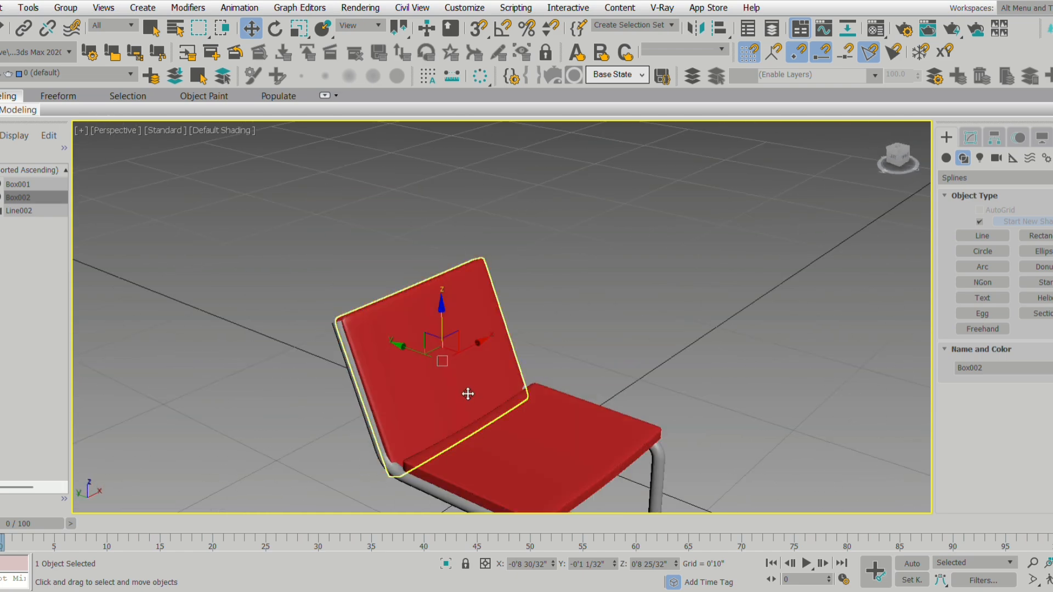
scroll(468, 393, "down", 3)
middle_click_drag(525, 431, 432, 393)
scroll(458, 375, "up", 3)
key("alt+w")
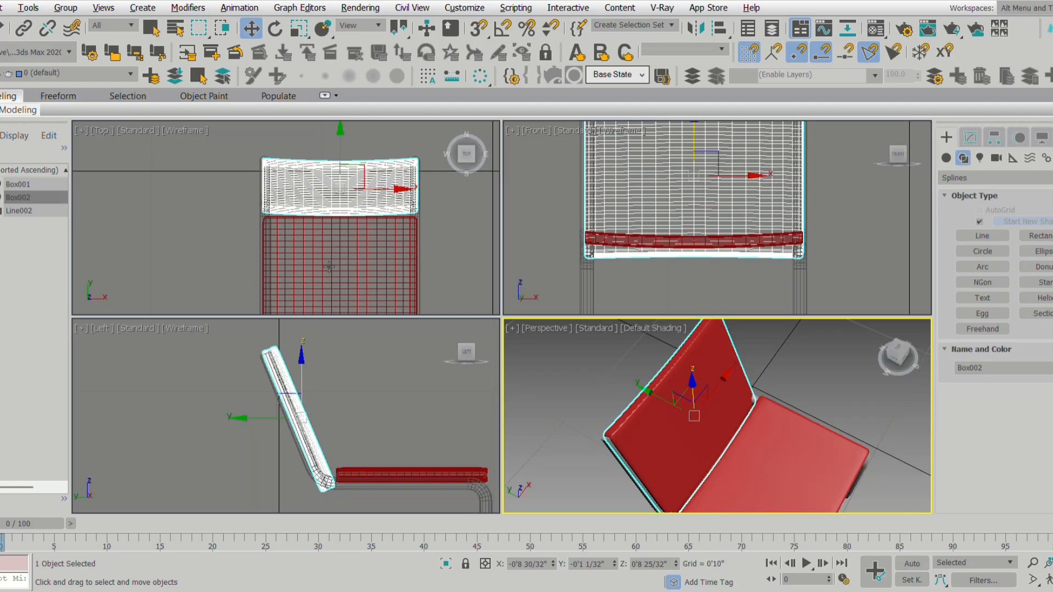
Scale the backrest cushion's width along X to about 94.8% in the top view so it fits between the frame tubes.
scroll(402, 272, "up", 4)
key("r")
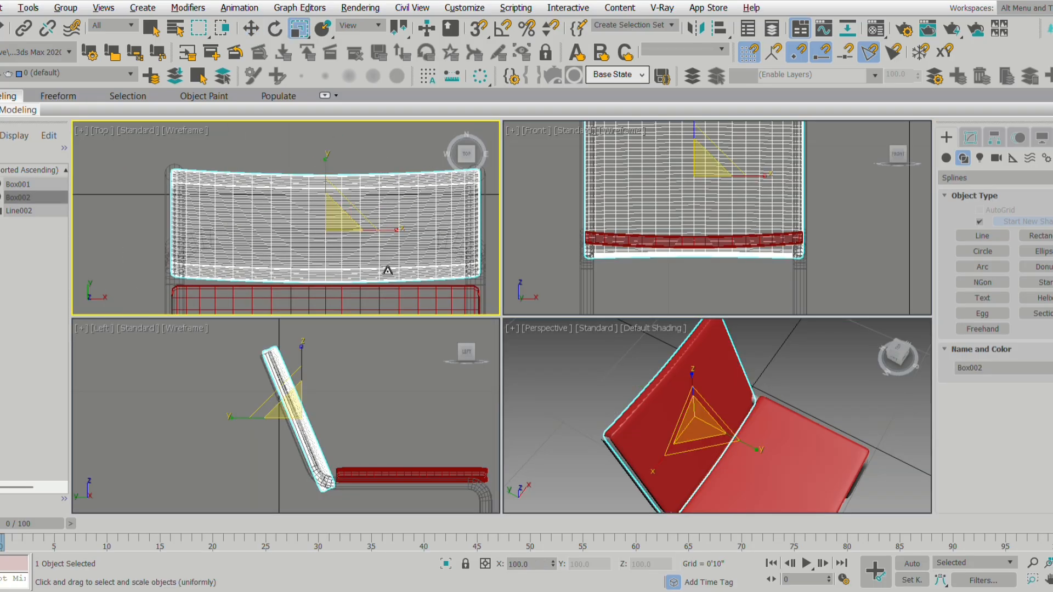
middle_click_drag(389, 271, 398, 271)
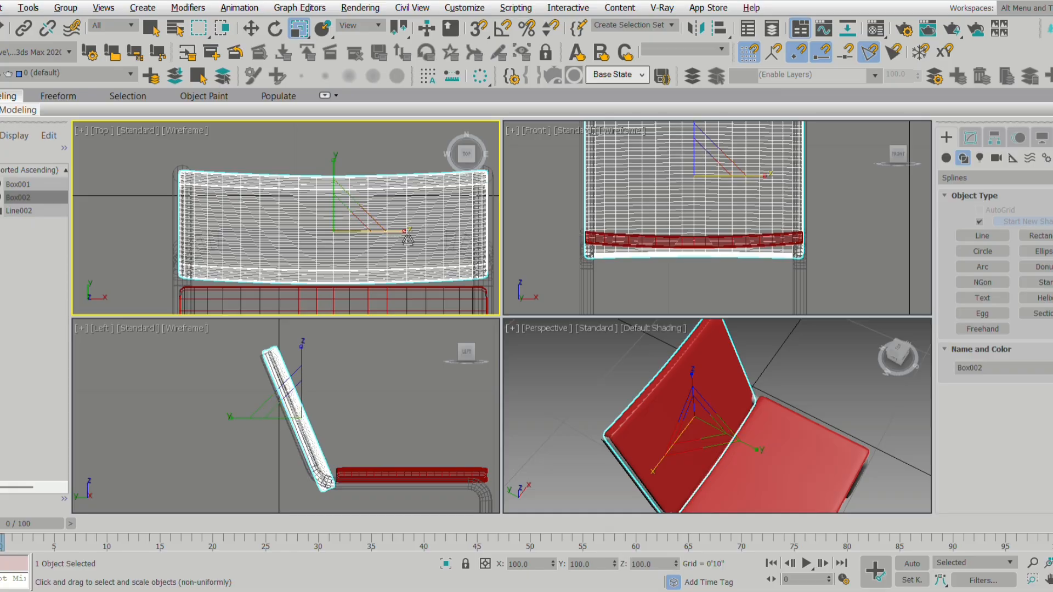
left_click_drag(408, 239, 406, 239)
Deselect the backrest and examine the whole chair from several angles in the enlarged perspective view.
middle_click(741, 462)
key("alt+w")
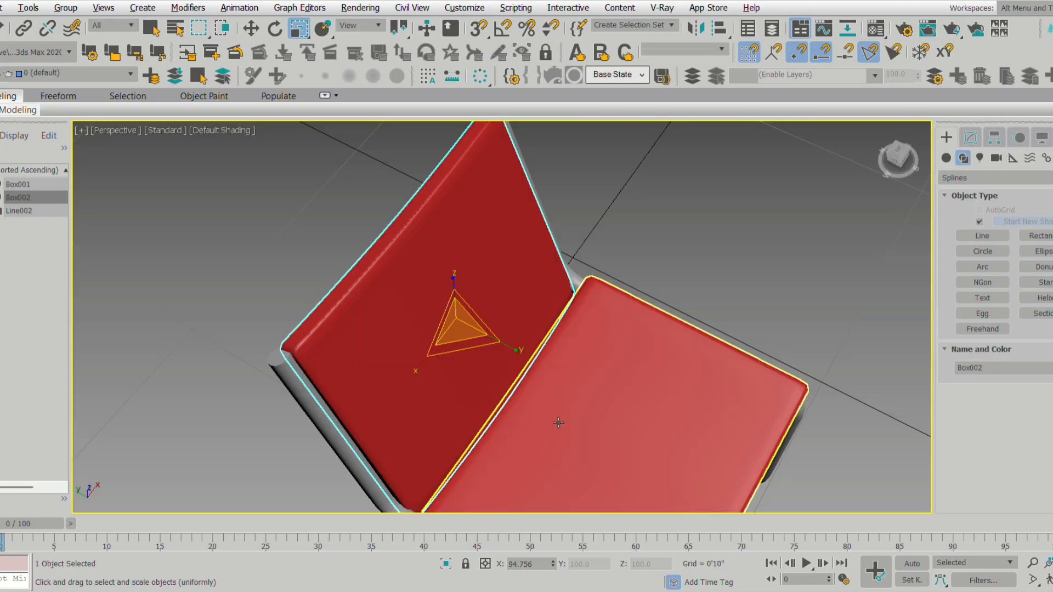
middle_click_drag(557, 423, 564, 347, "alt")
scroll(543, 413, "down", 3)
key("w")
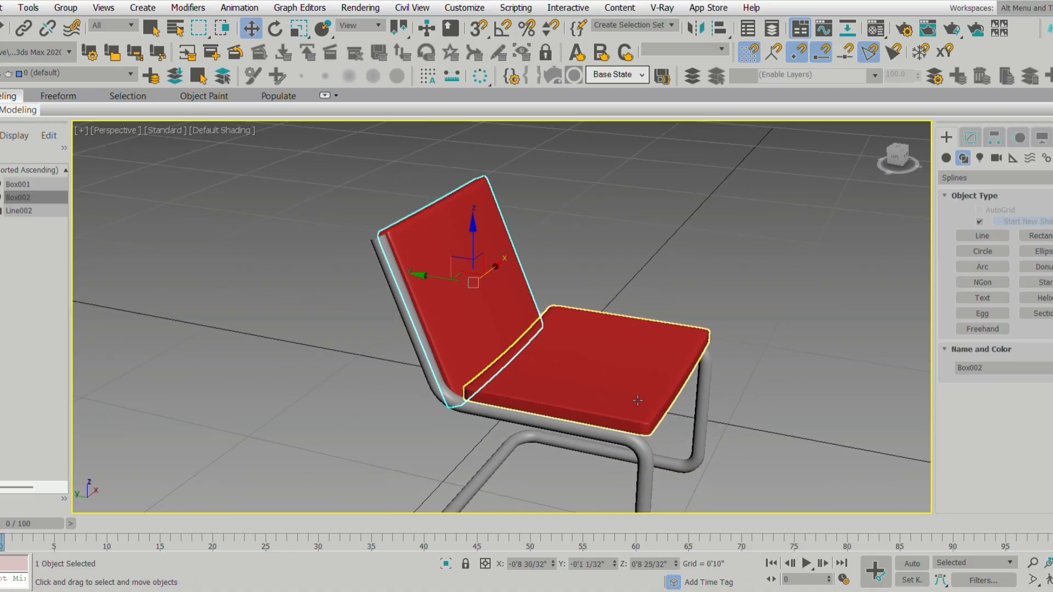
scroll(639, 400, "down", 3)
middle_click_drag(640, 399, 647, 343, "alt")
scroll(527, 401, "up", 3)
left_click(794, 365)
middle_click_drag(794, 365, 745, 371, "alt")
scroll(767, 381, "down", 3)
scroll(653, 420, "up", 3)
scroll(748, 371, "up", 3)
scroll(719, 369, "down", 3)
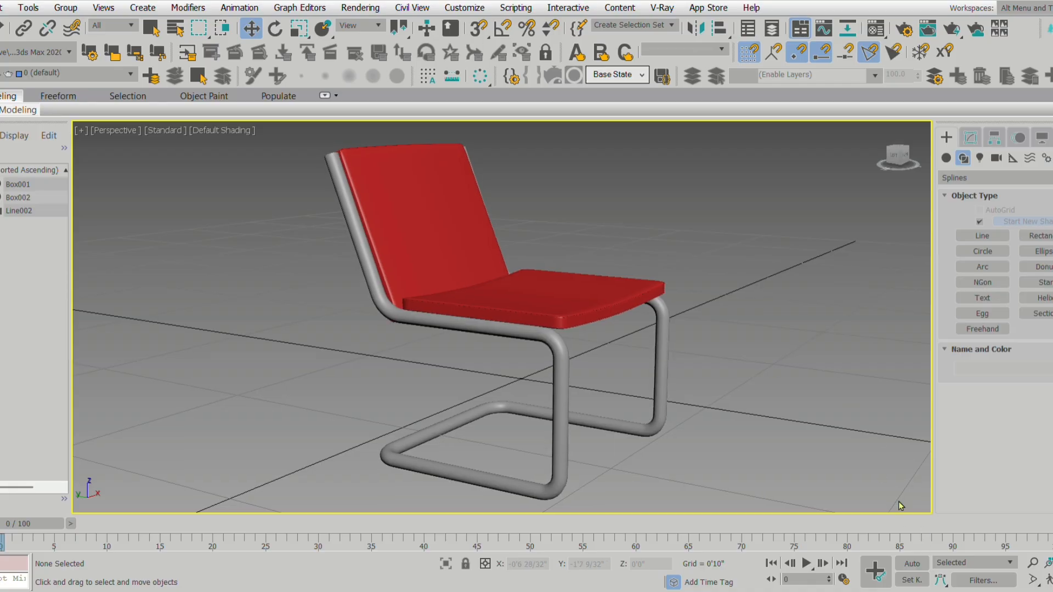
middle_click_drag(747, 413, 749, 410)
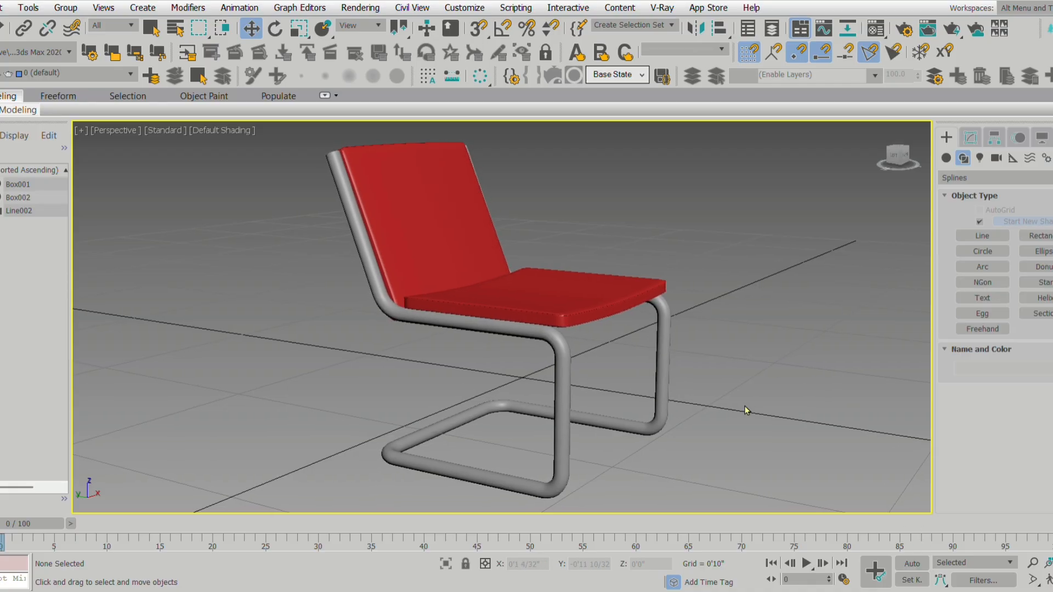